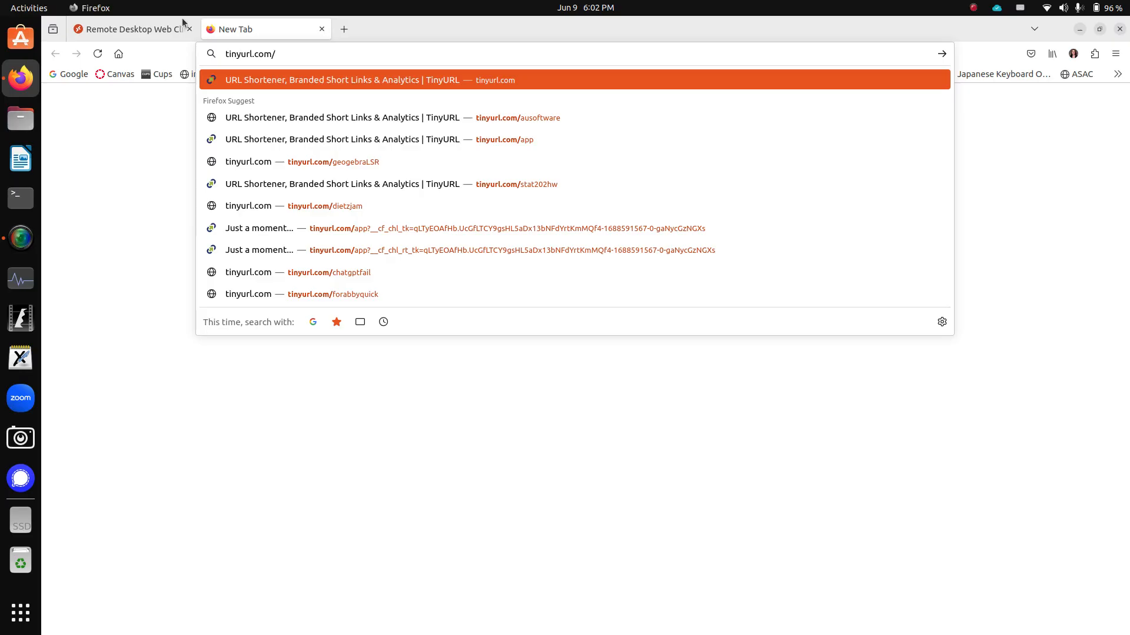
- Close the existing Remote Desktop tab and go to tinyurl.com/ausoftware in the new tab
middle_click(109, 27)
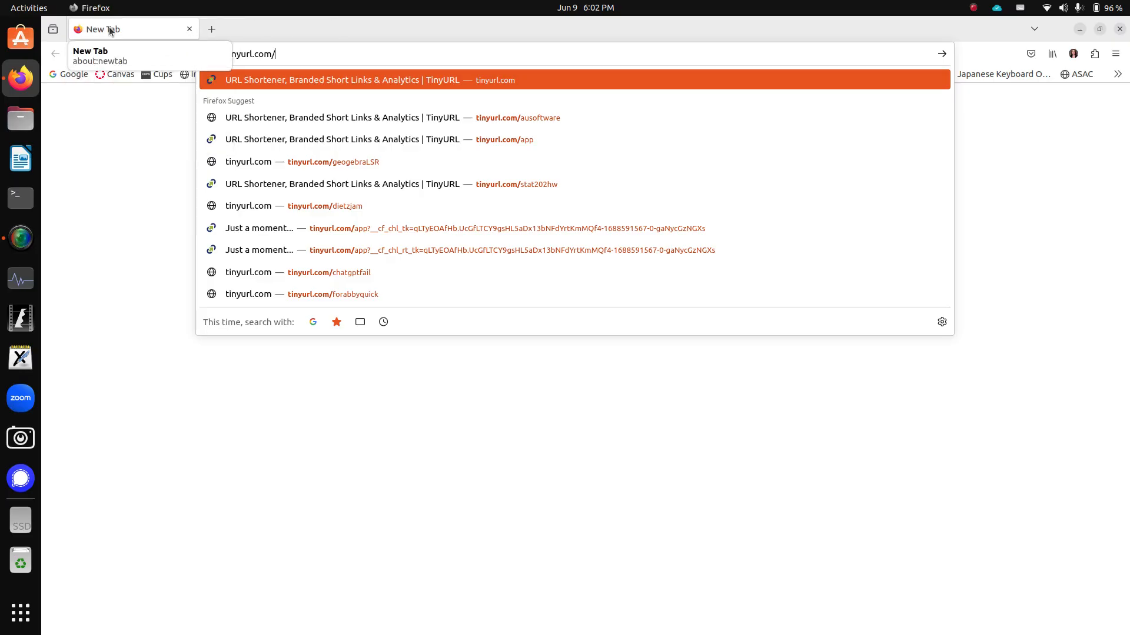
click(86, 148)
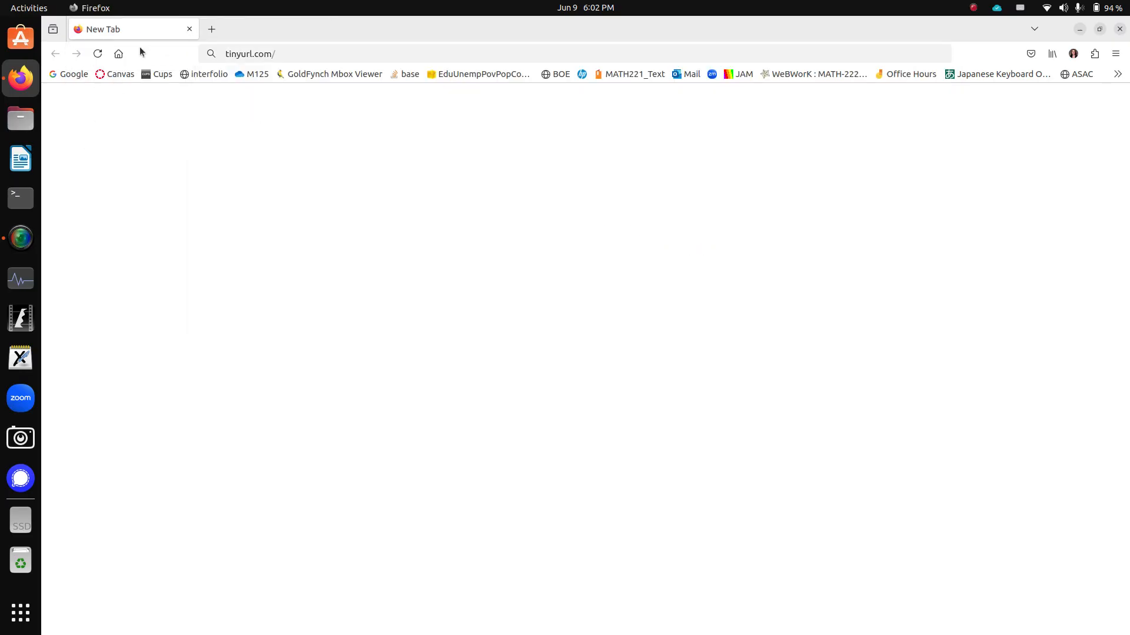
click(317, 58)
click(317, 60)
text(au)
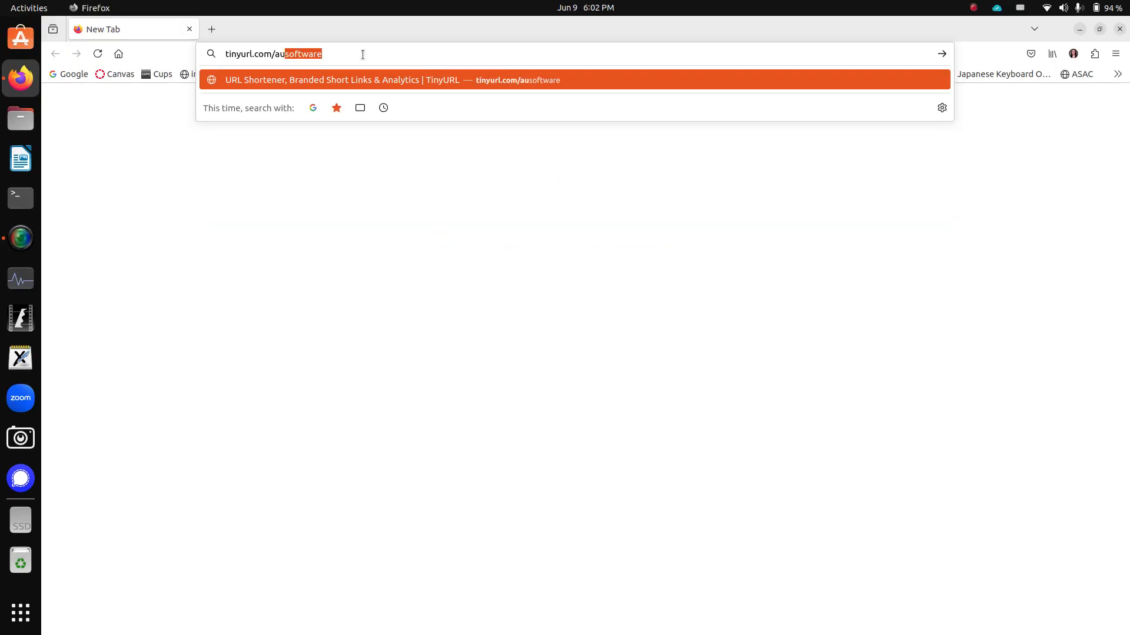
key(Right)
key(Return)
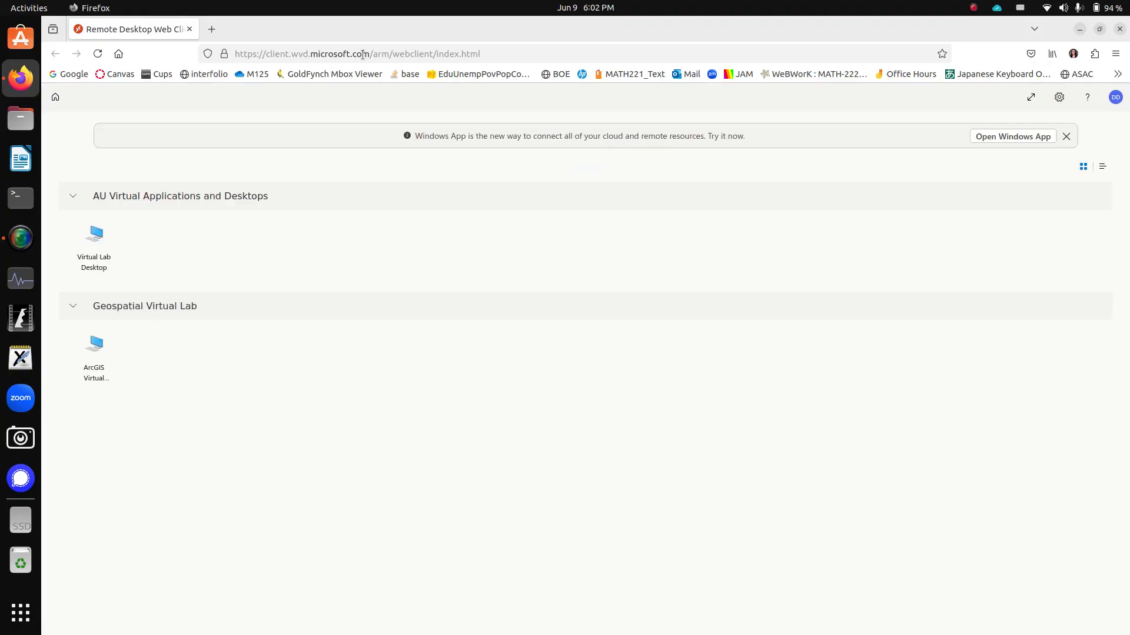
- Connect to the Virtual Lab Desktop, allowing clipboard, printer and file transfer access and submitting the prefilled credentials
click(99, 248)
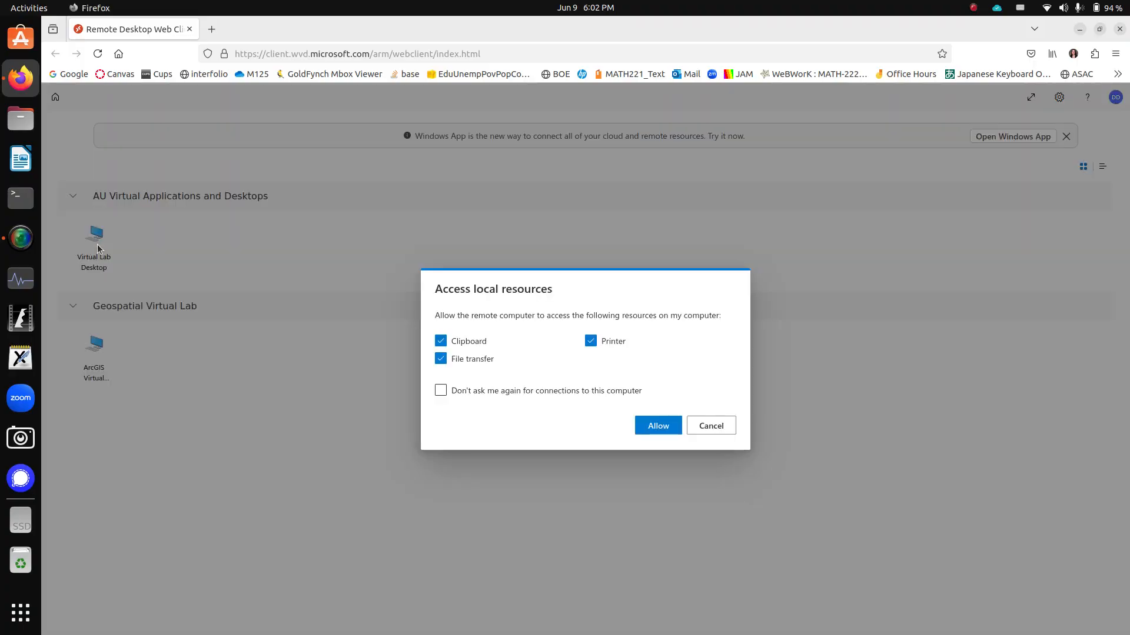
click(652, 426)
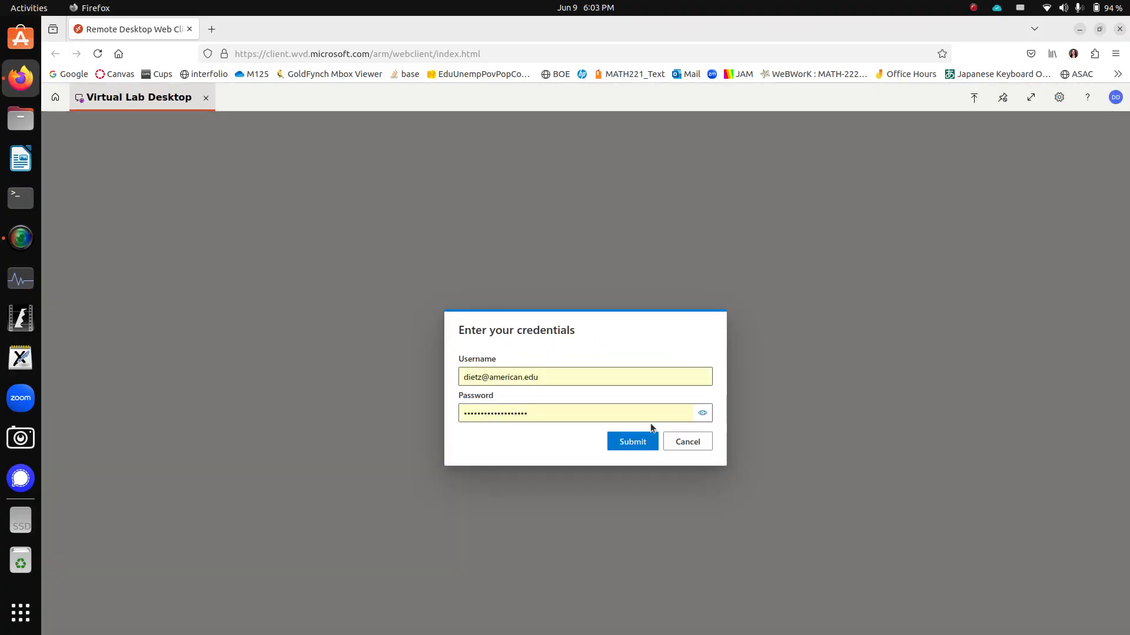
click(644, 443)
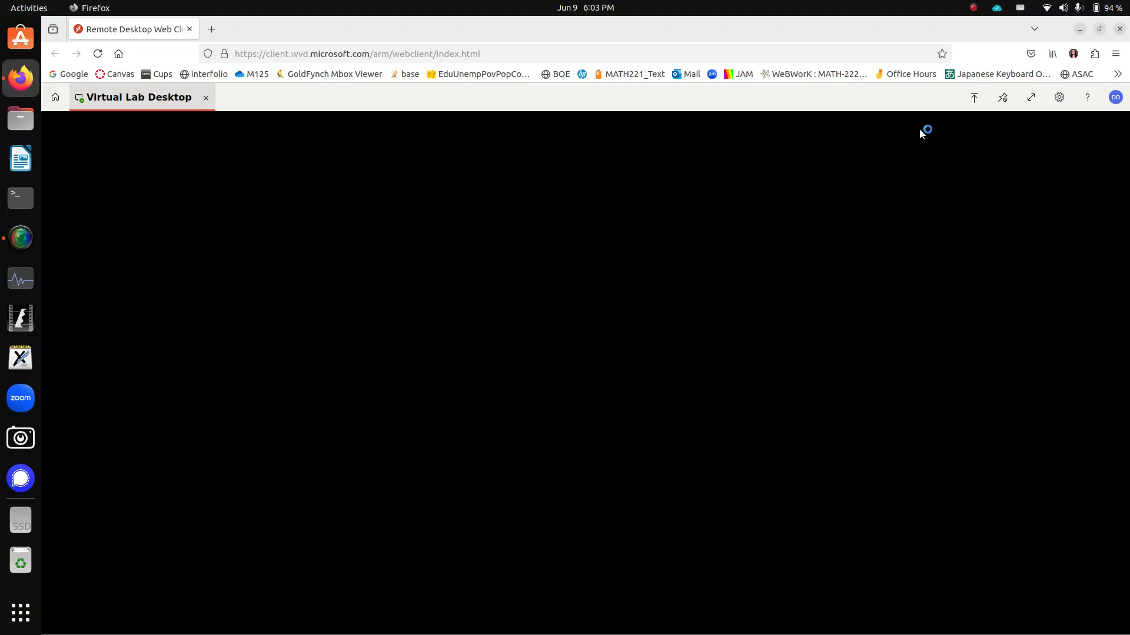
- Display the Virtual Lab Desktop session in full screen
click(1030, 97)
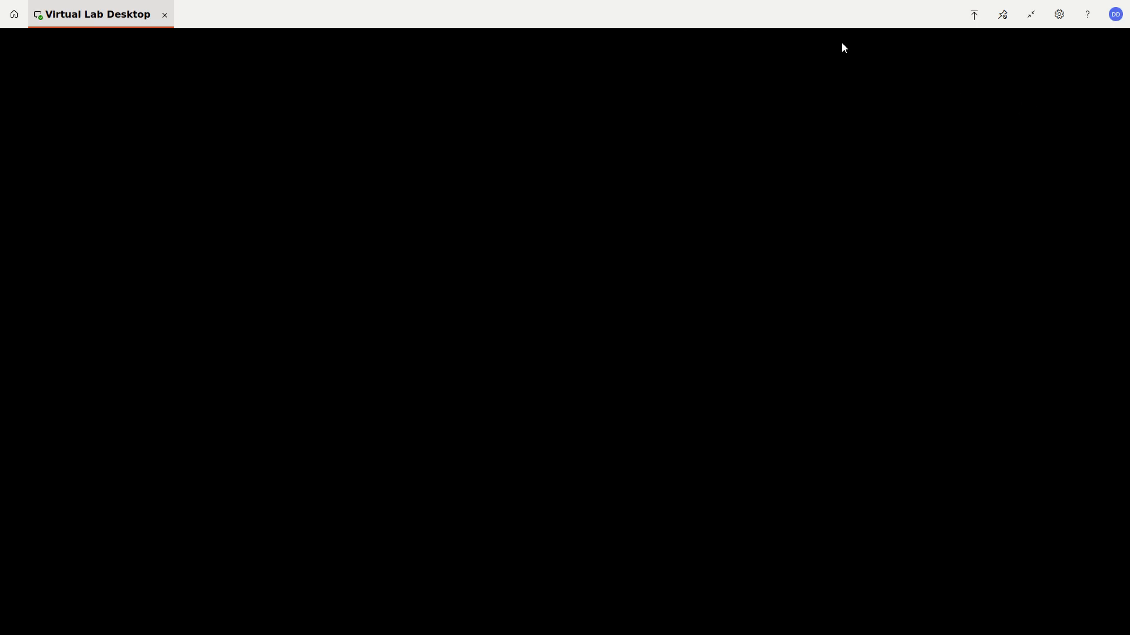
click(1031, 14)
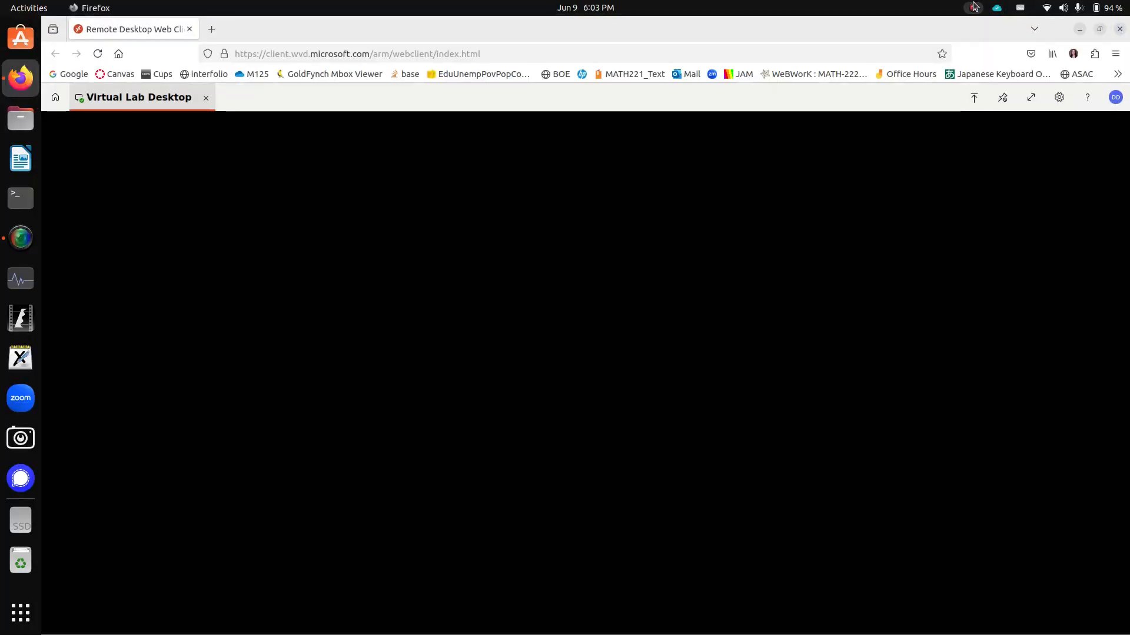
click(974, 7)
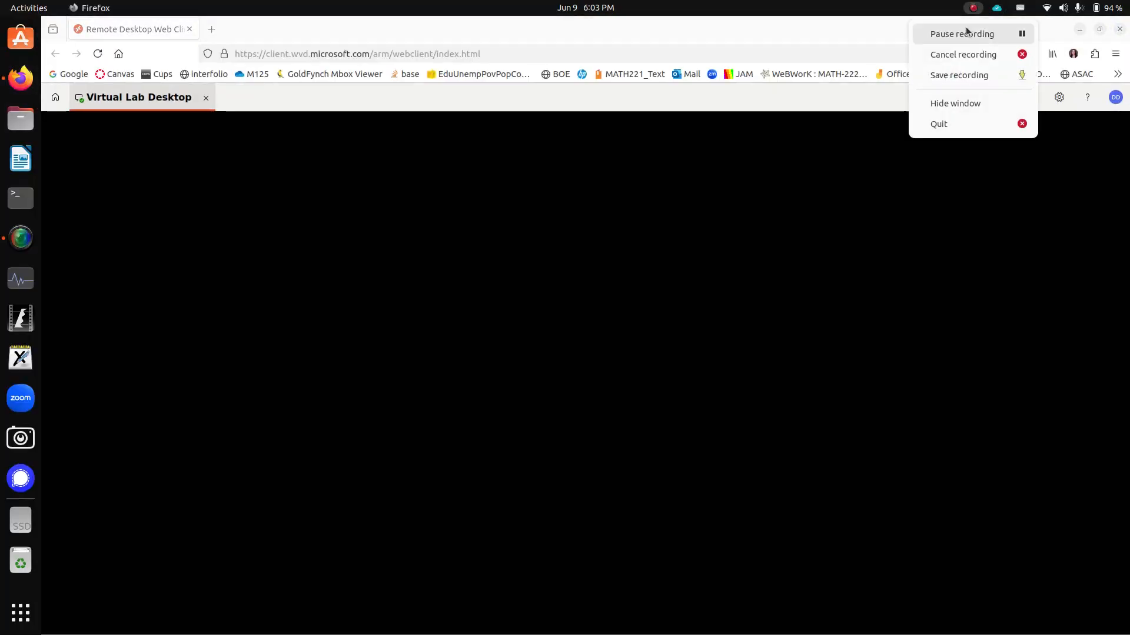
click(968, 33)
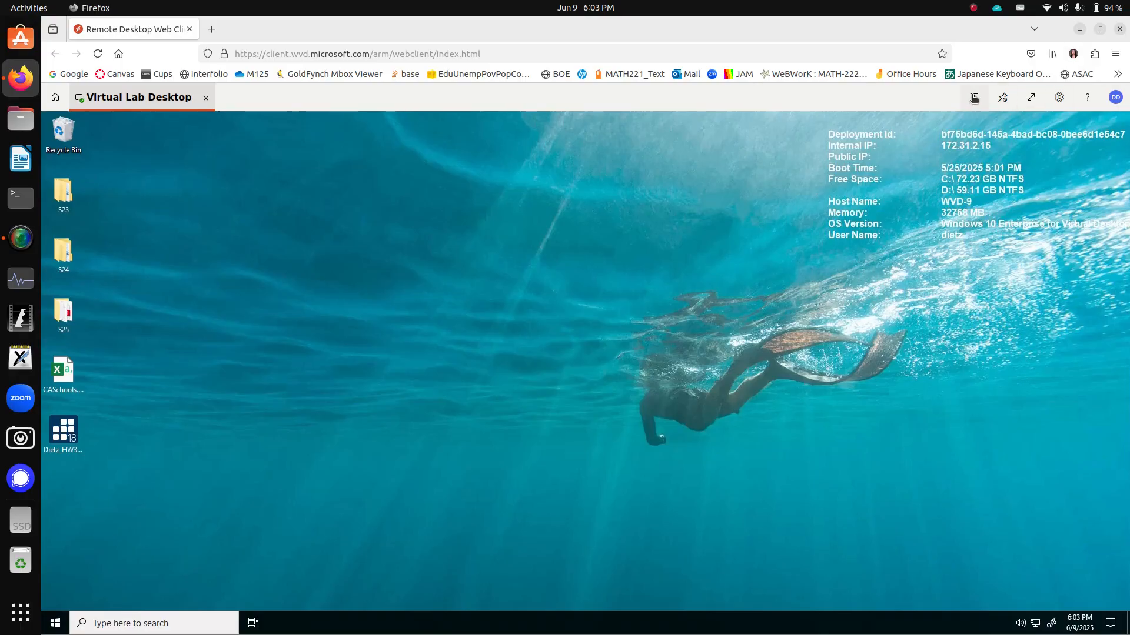
click(1031, 98)
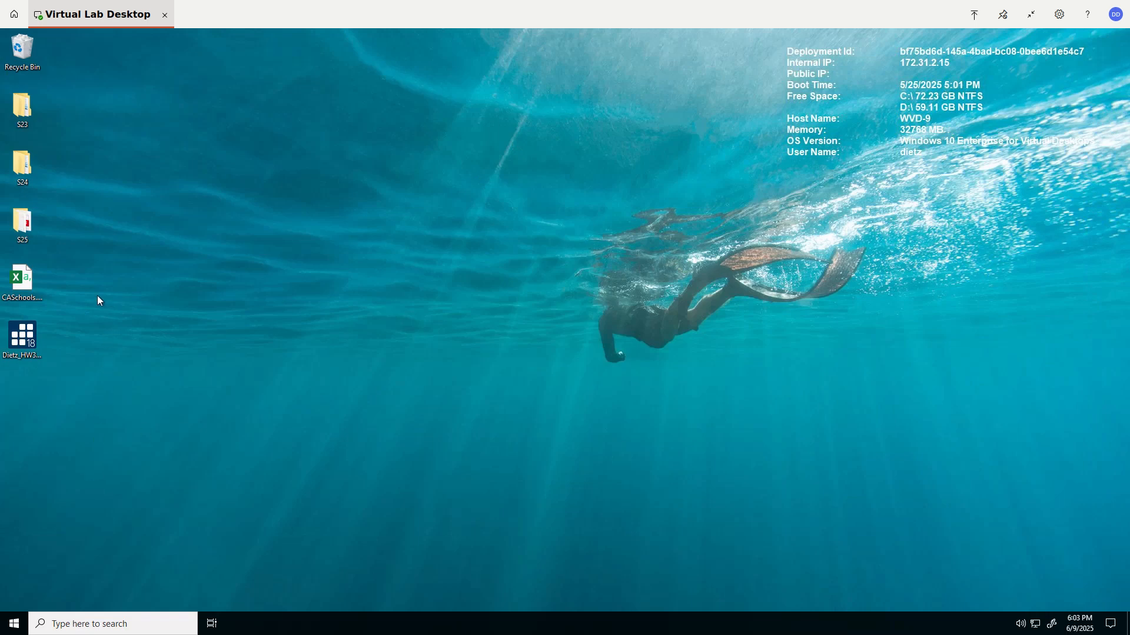
drag(22, 271, 128, 287)
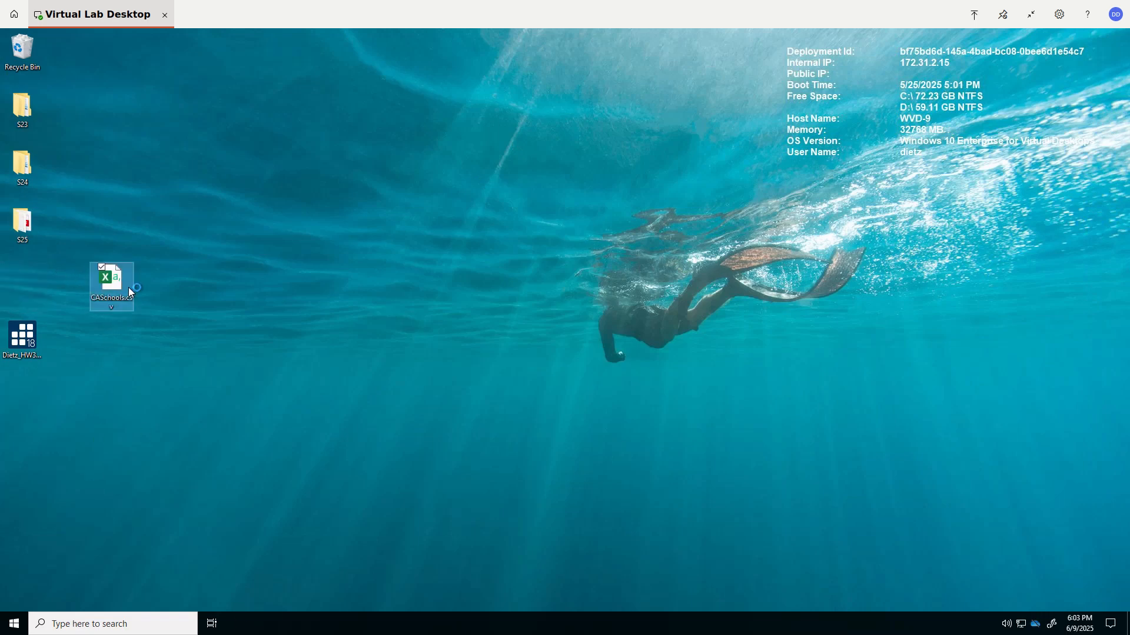
click(193, 282)
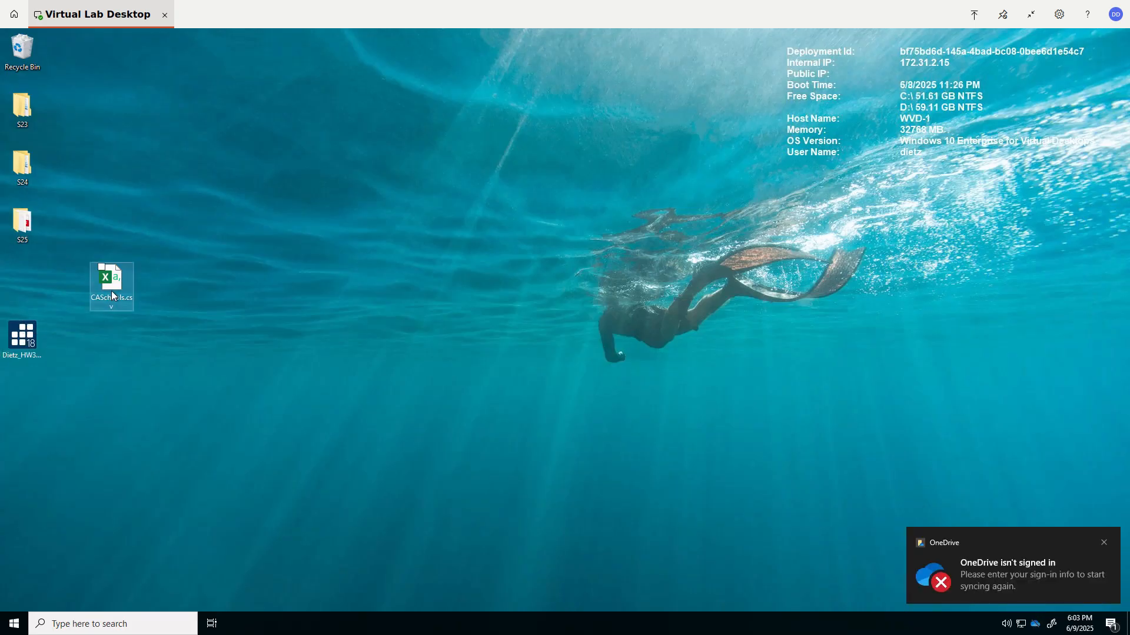
drag(111, 290, 24, 292)
click(237, 316)
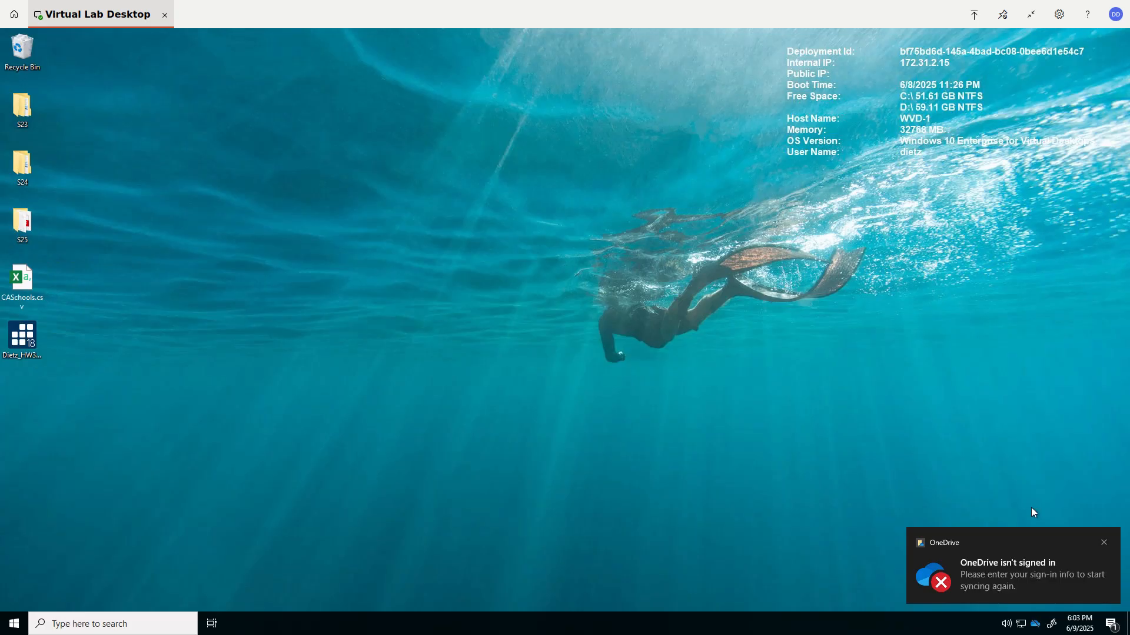
- Sign in to OneDrive from its sign-in notification by entering the account password
click(1009, 553)
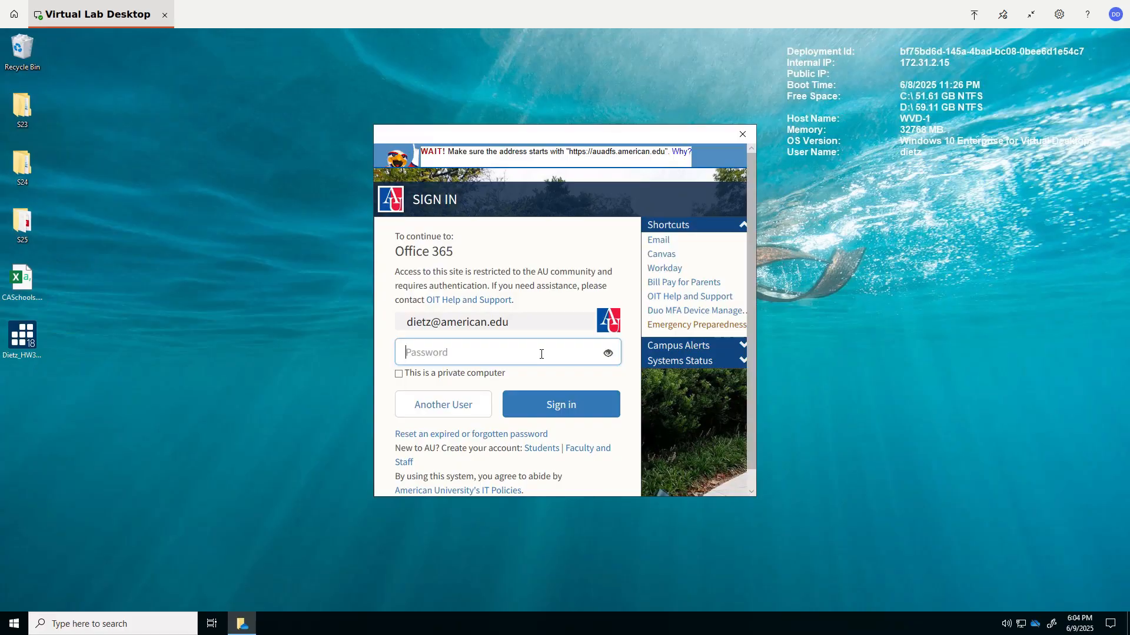
text(************)
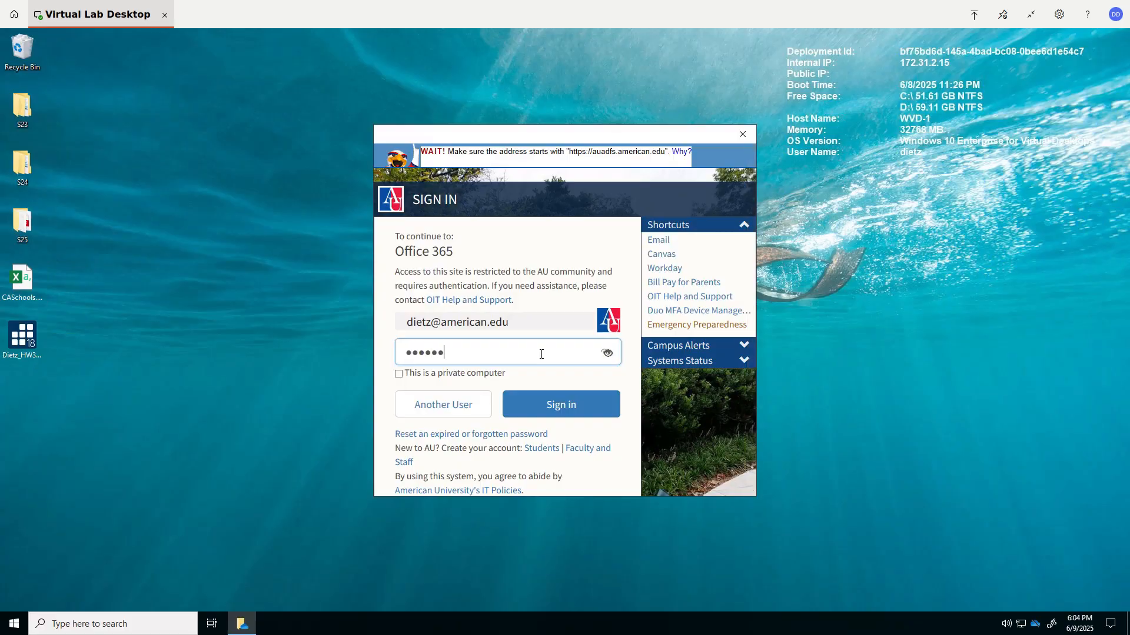
text(*******)
key(Return)
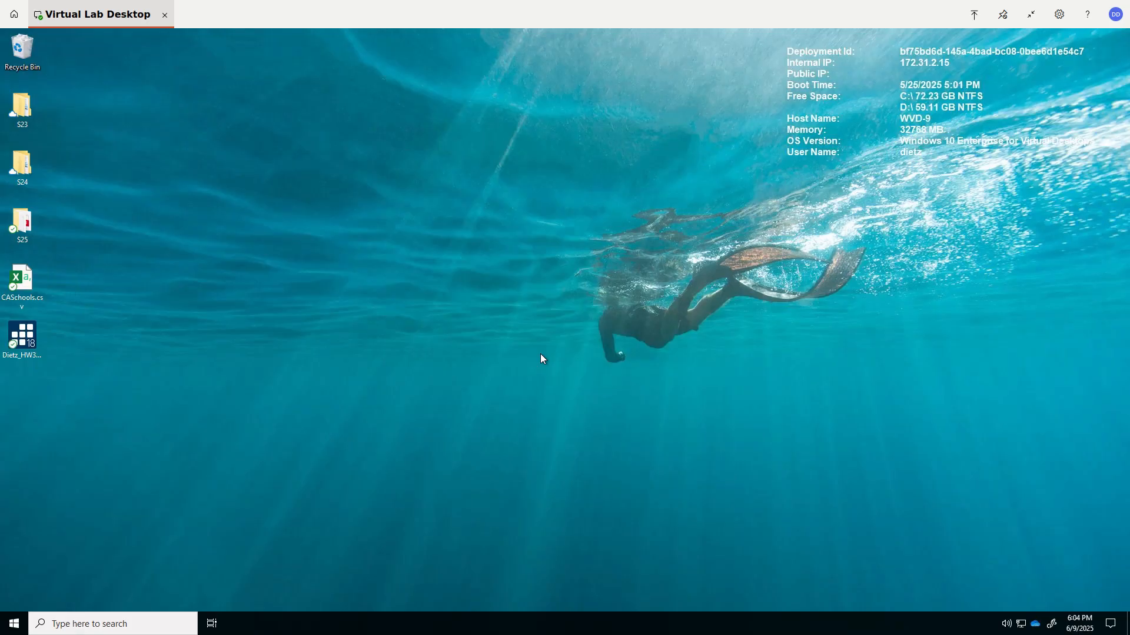
- Search the remote computer for stata and open StataBE 18 (64-bit)
click(81, 625)
text(spss)
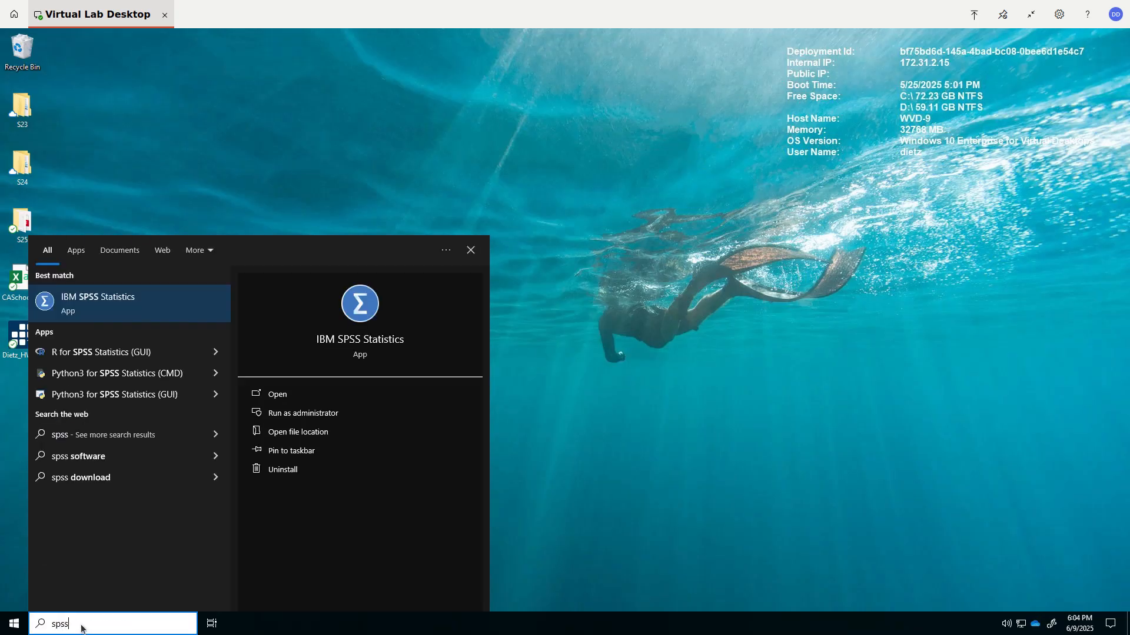
key(BackSpace)
key(BackSpace)
key(BackSpace)
key(BackSpace)
text(stata)
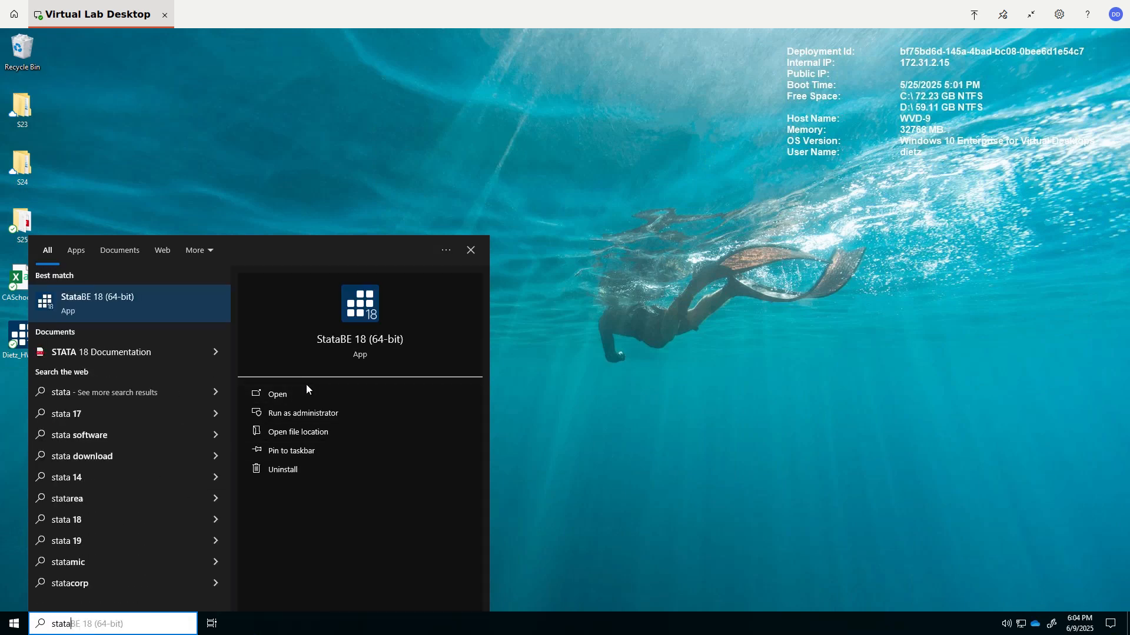
click(286, 395)
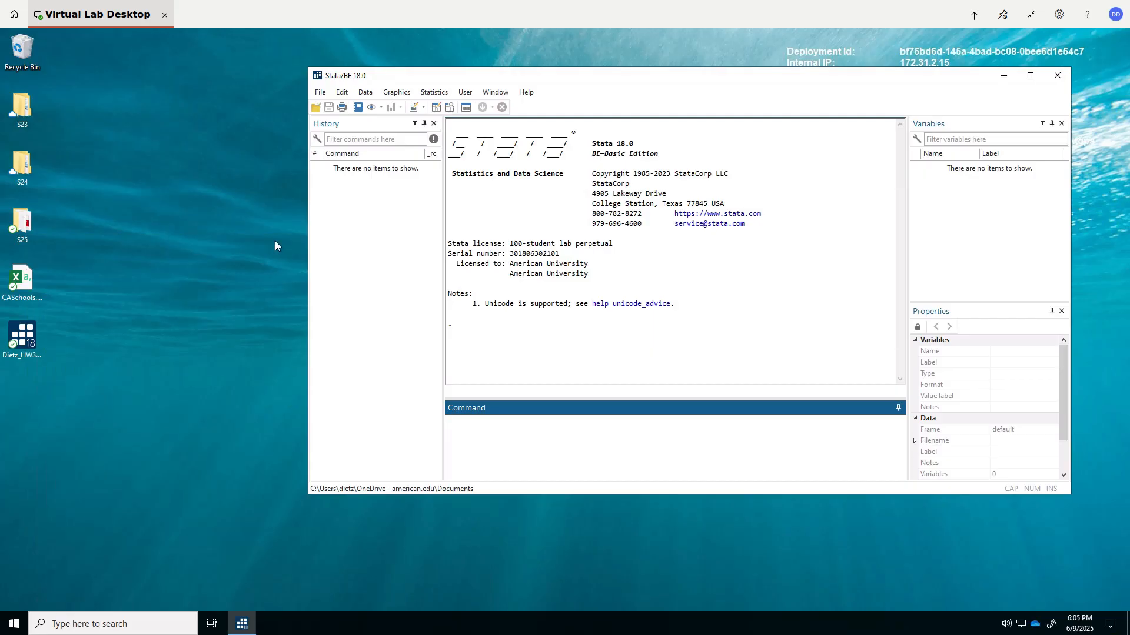
- Examine the advanced view settings in Folder Options for hidden files and file extensions from a Recycle Bin window, closing both without changes
double_click(20, 53)
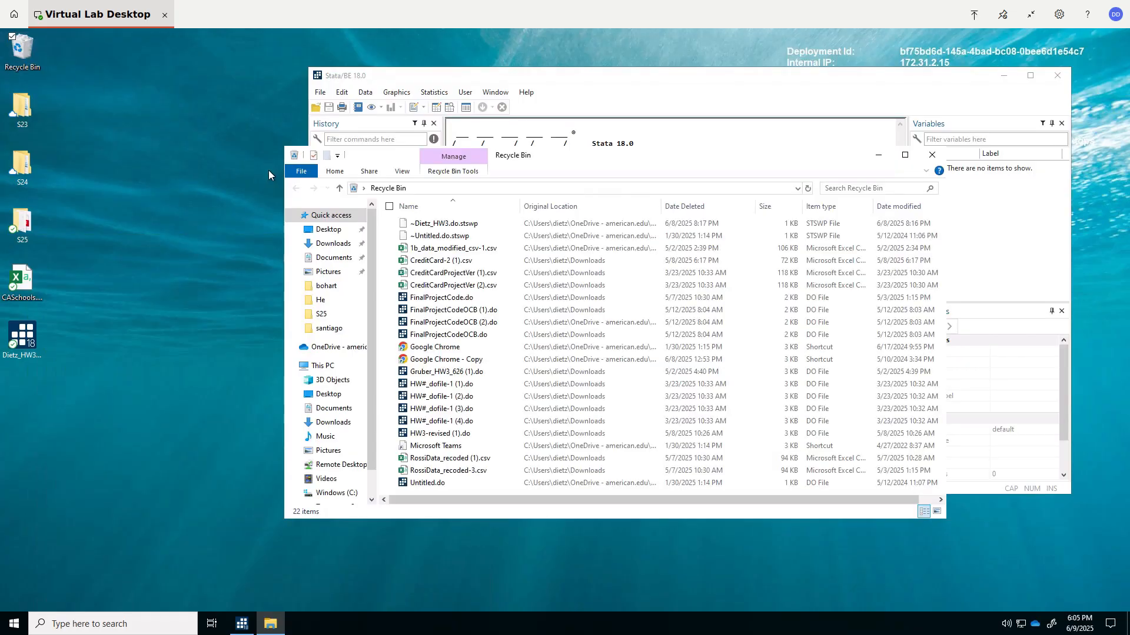
click(404, 172)
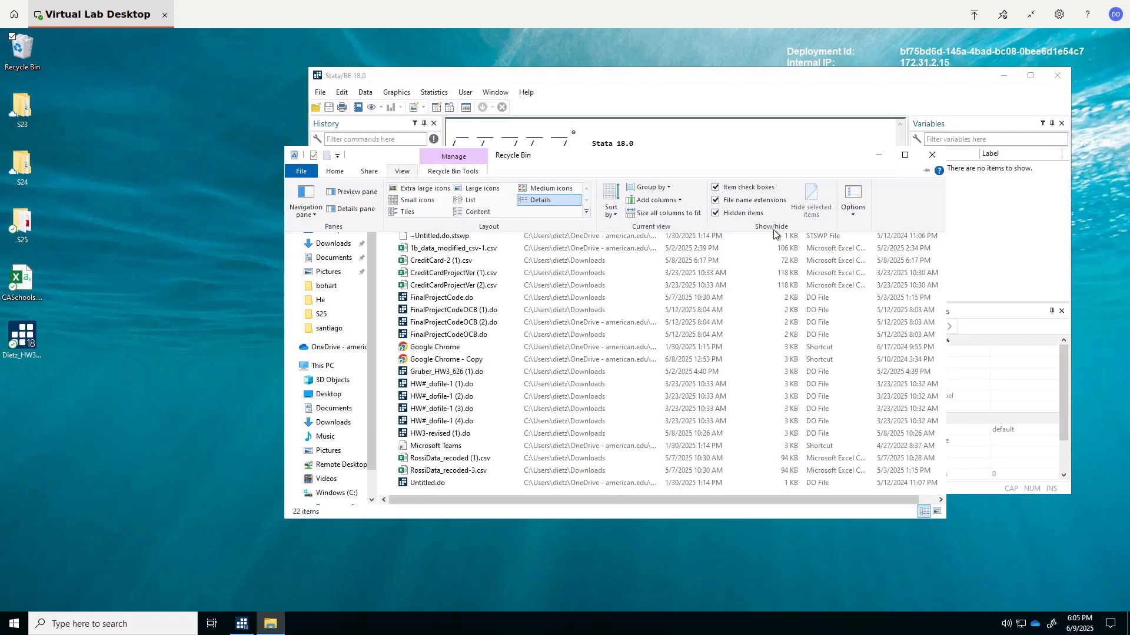
click(853, 203)
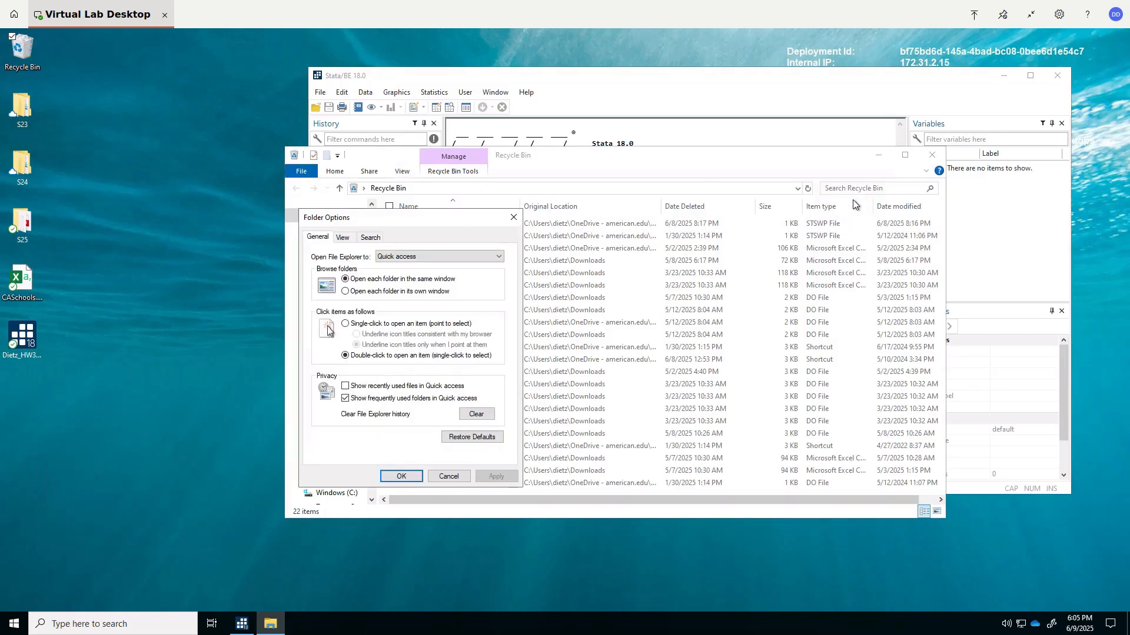
click(341, 237)
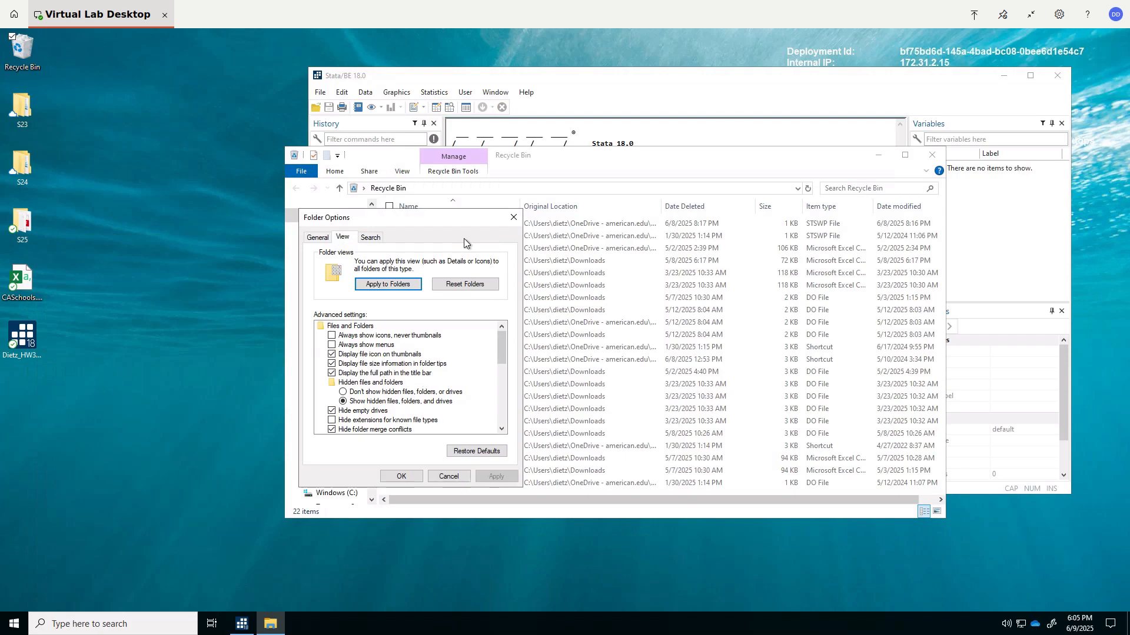
click(515, 217)
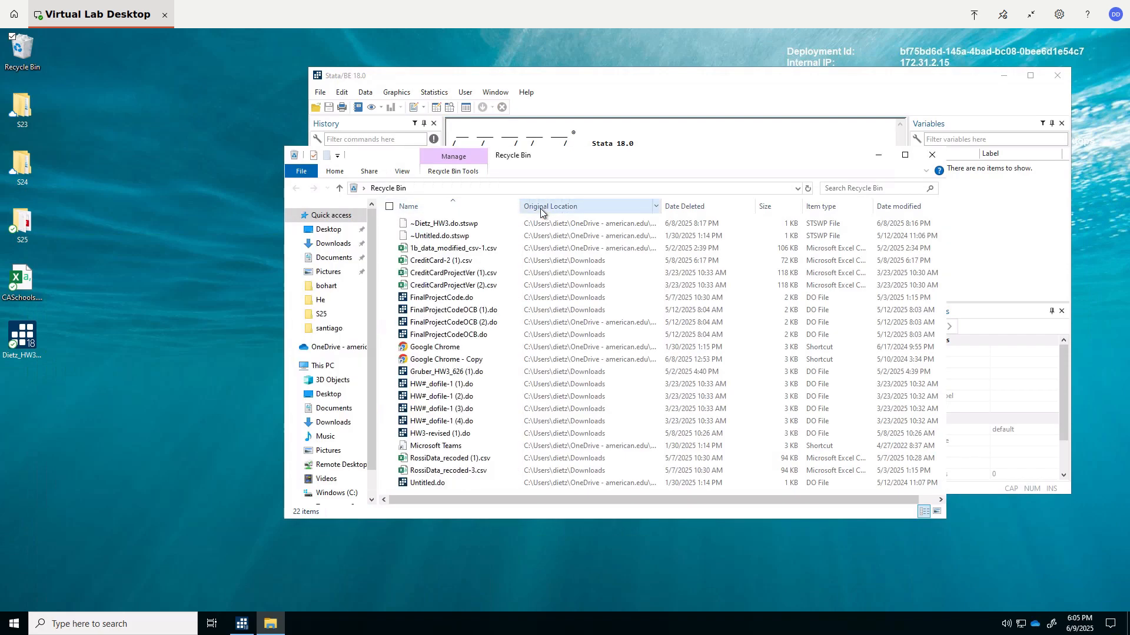
click(932, 156)
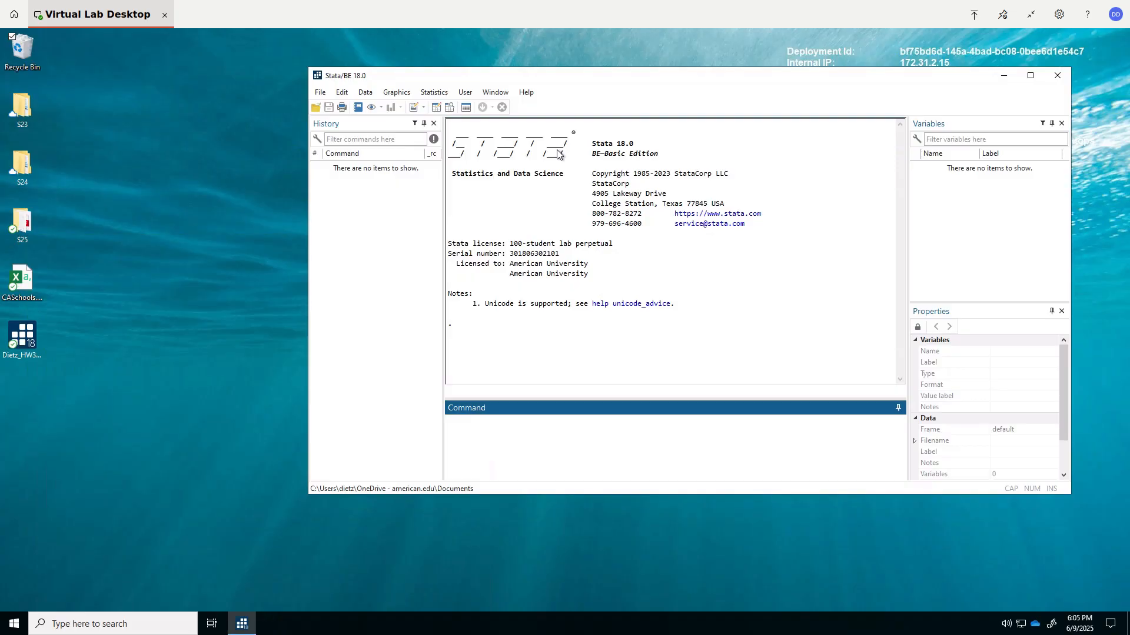
- Create a new do-file with a comment line for the author's name, a "* heading here" comment and a clear command
click(492, 93)
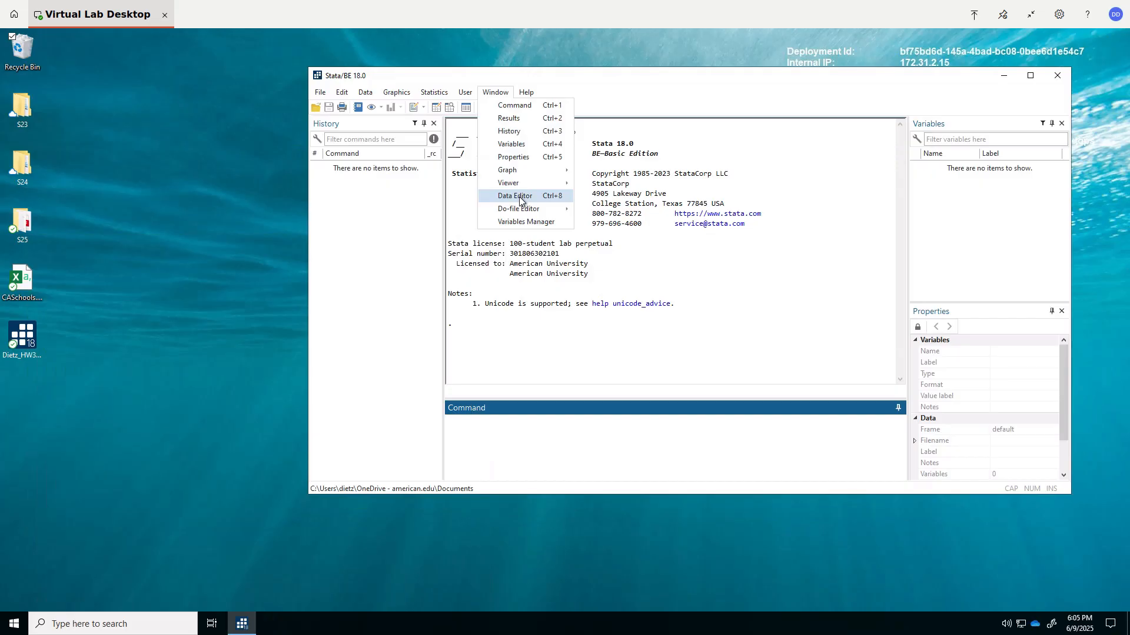
mouse_move(520, 210)
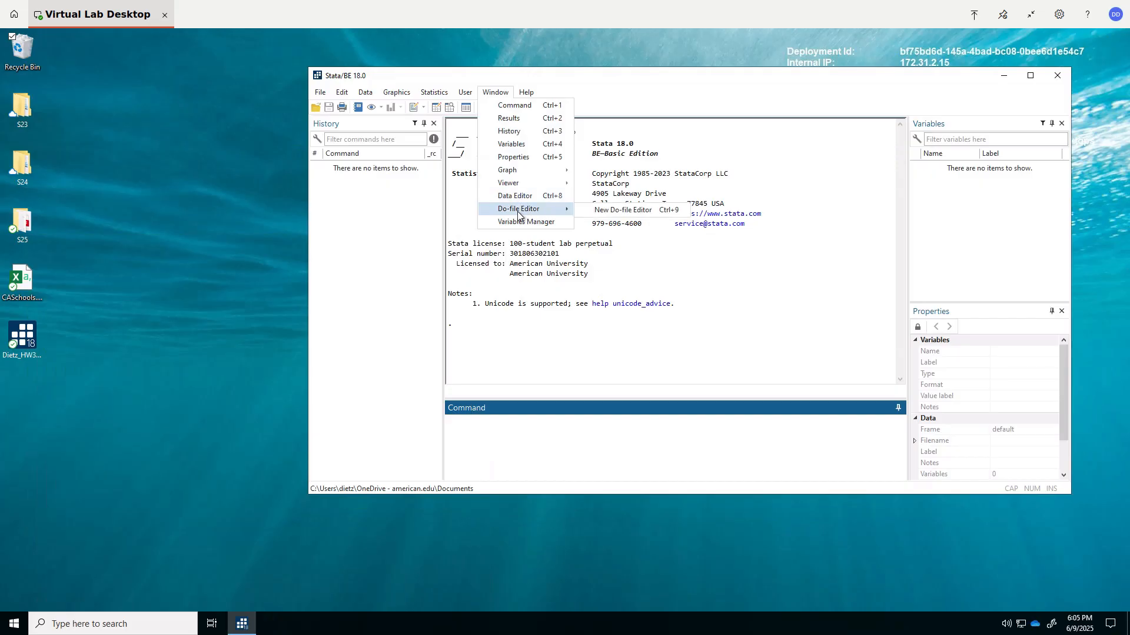
click(589, 211)
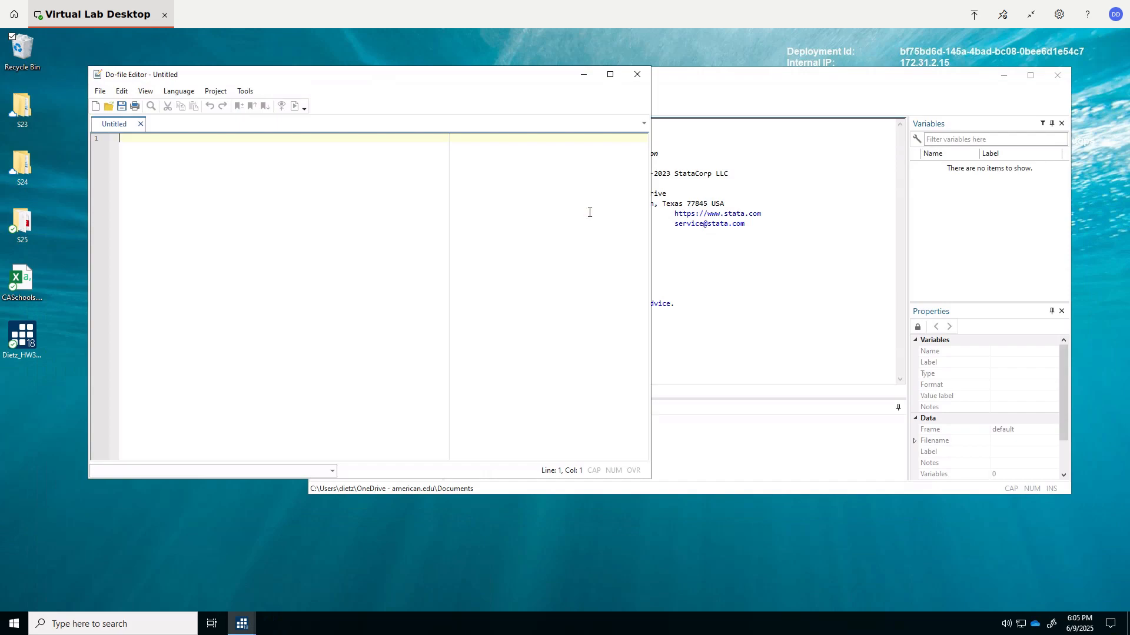
text(* Donna Dietz)
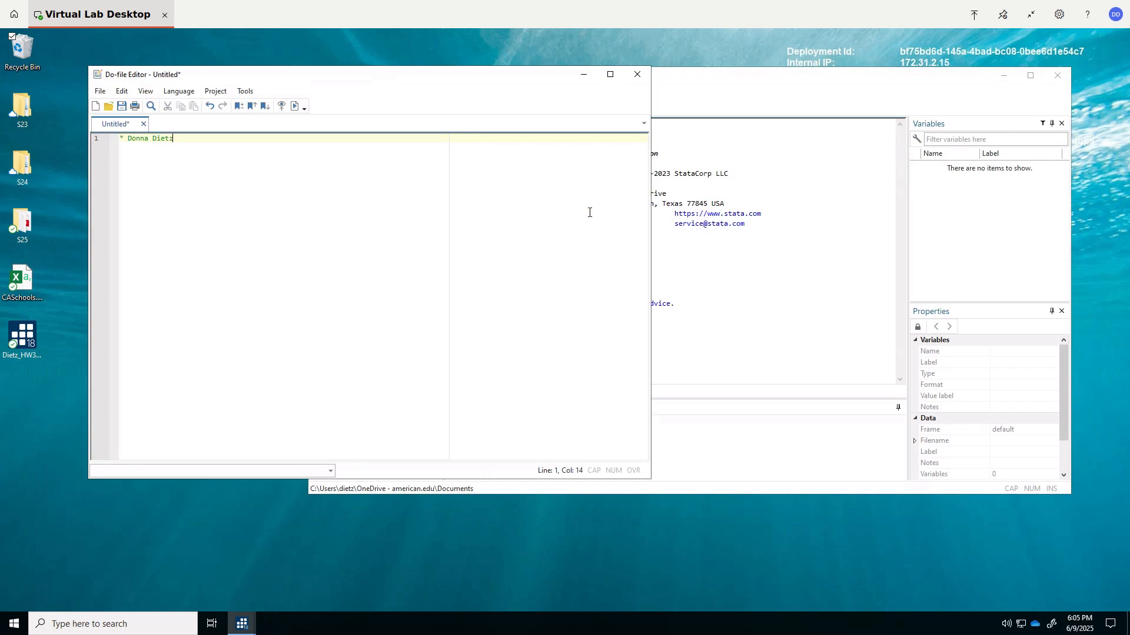
key(Return)
text(* heading here)
key(Return)
text(clear)
- Save the do-file on the Desktop as Untitled.do and return to the main Stata window
click(100, 93)
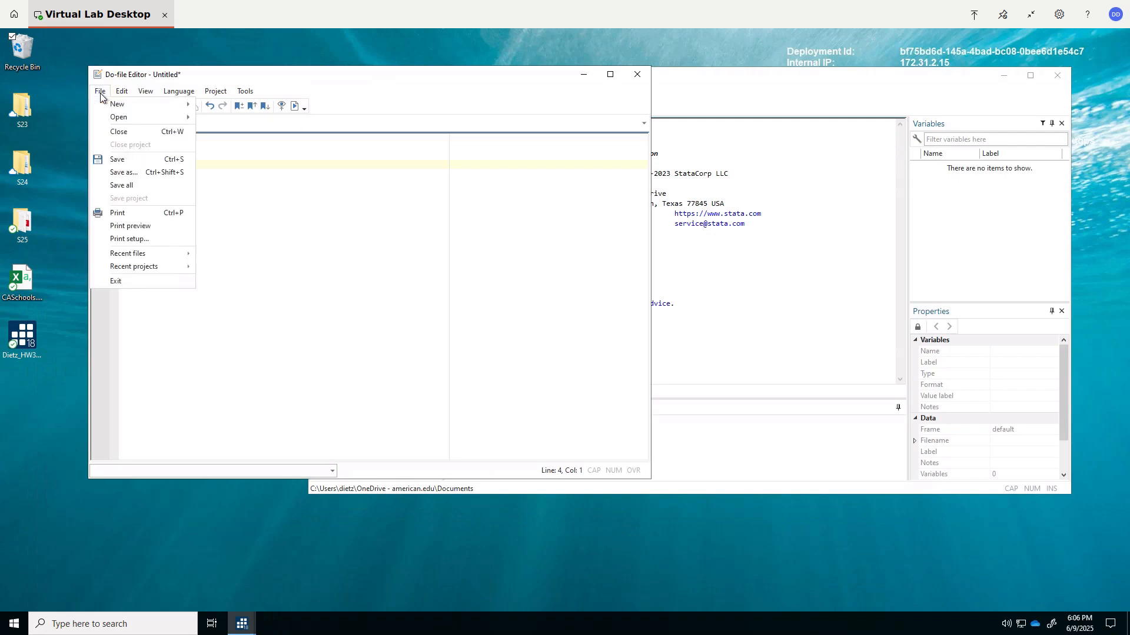
click(115, 159)
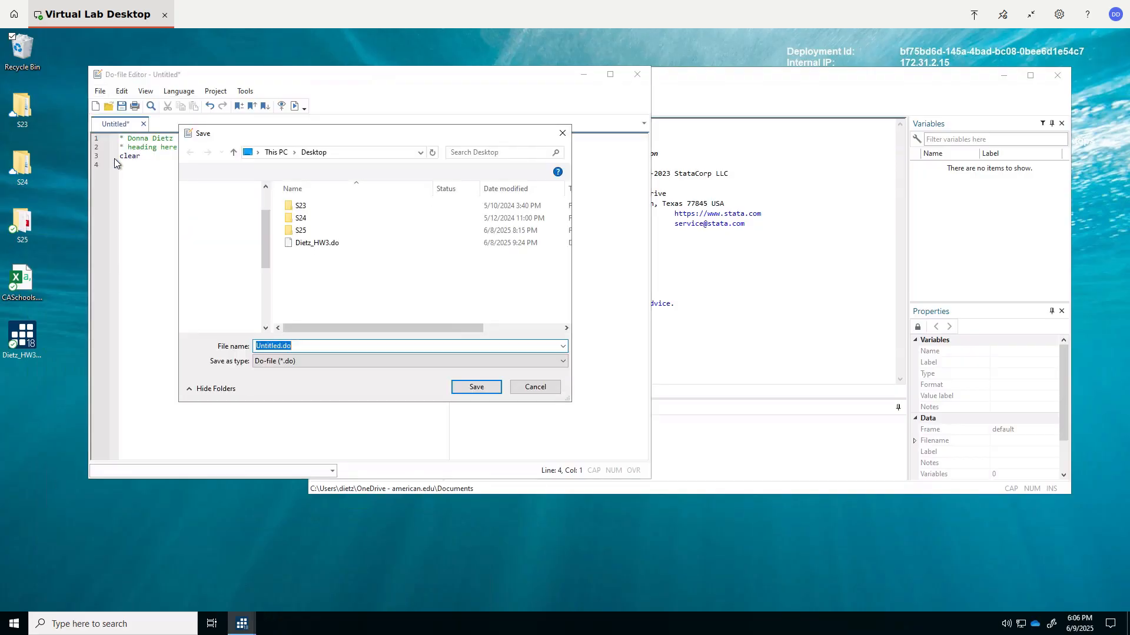
click(476, 387)
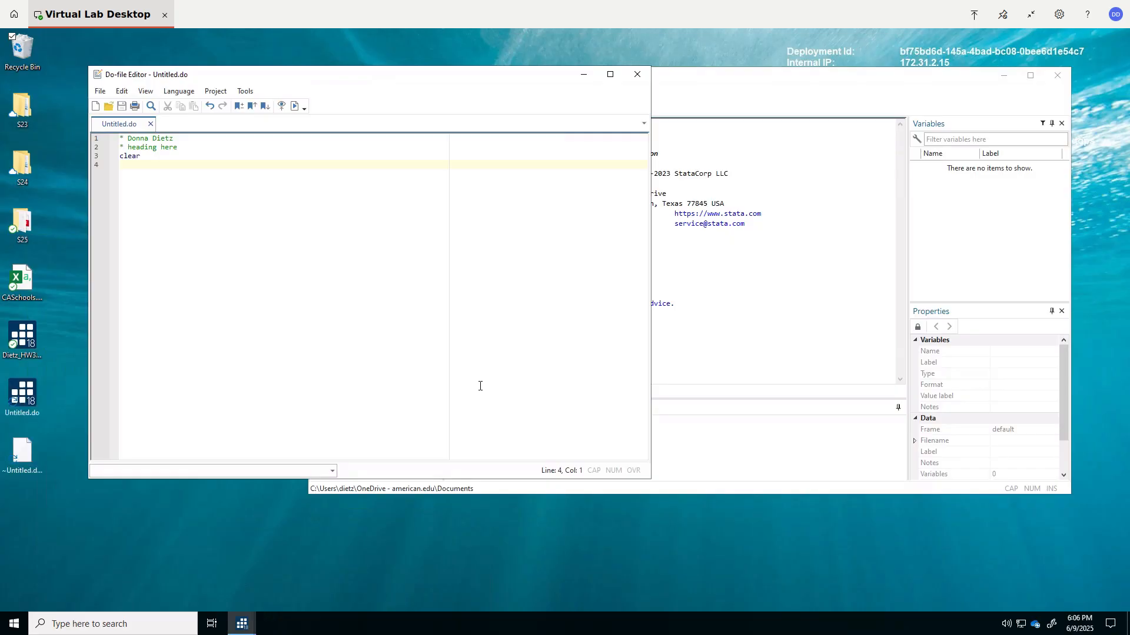
click(704, 84)
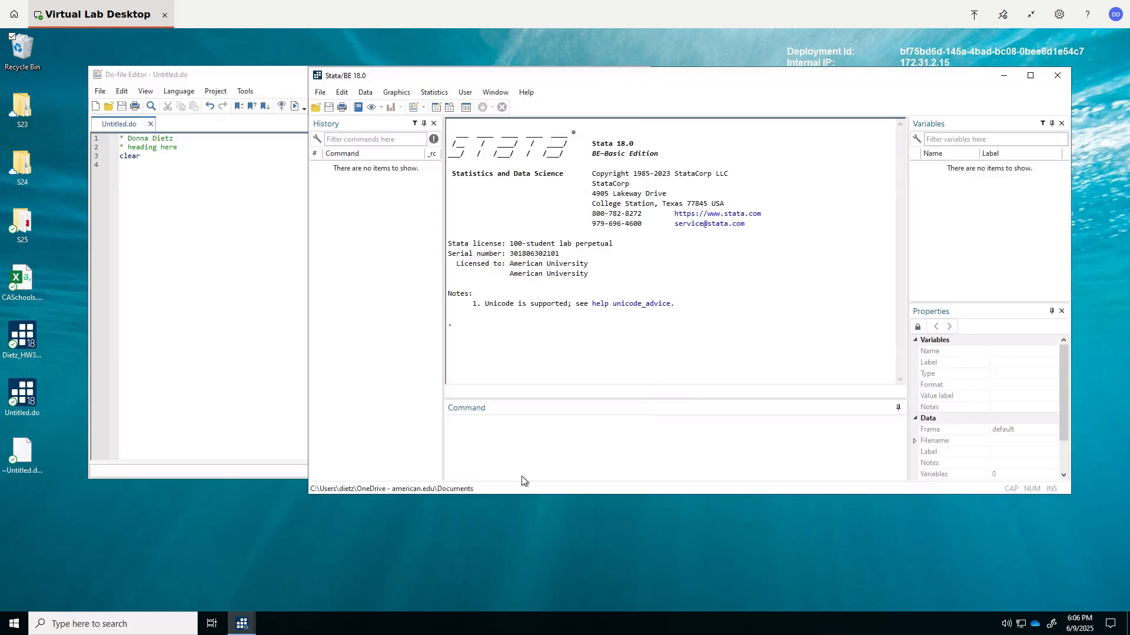
- Calculate 9*4+3 in the main Stata window with the command di 9*4+3
click(465, 439)
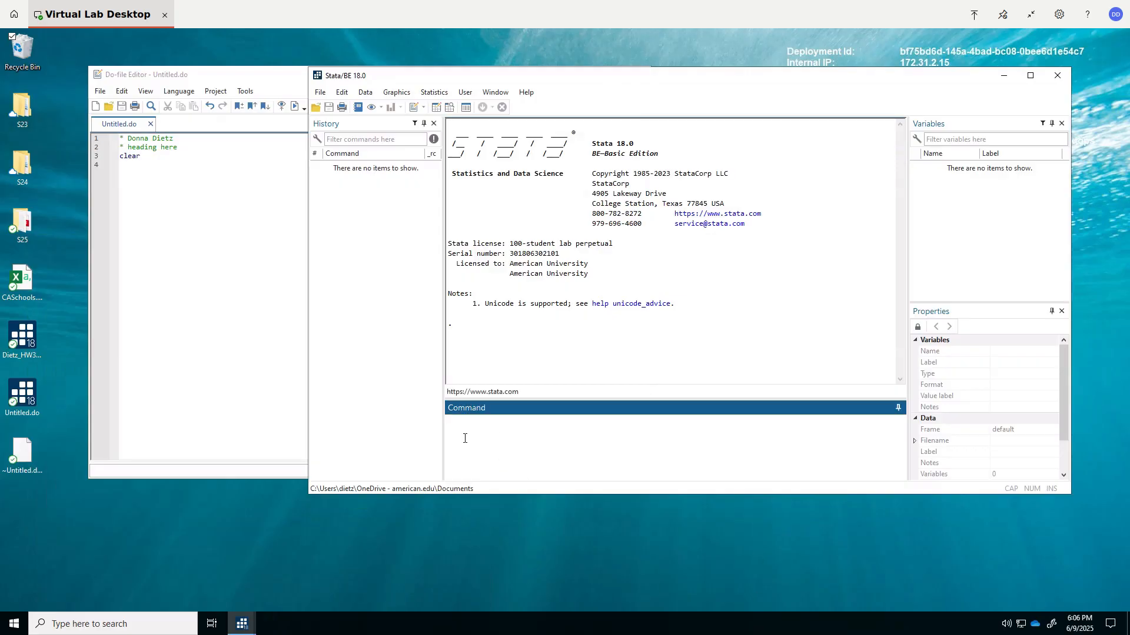
text(di 9*4+3)
key(Return)
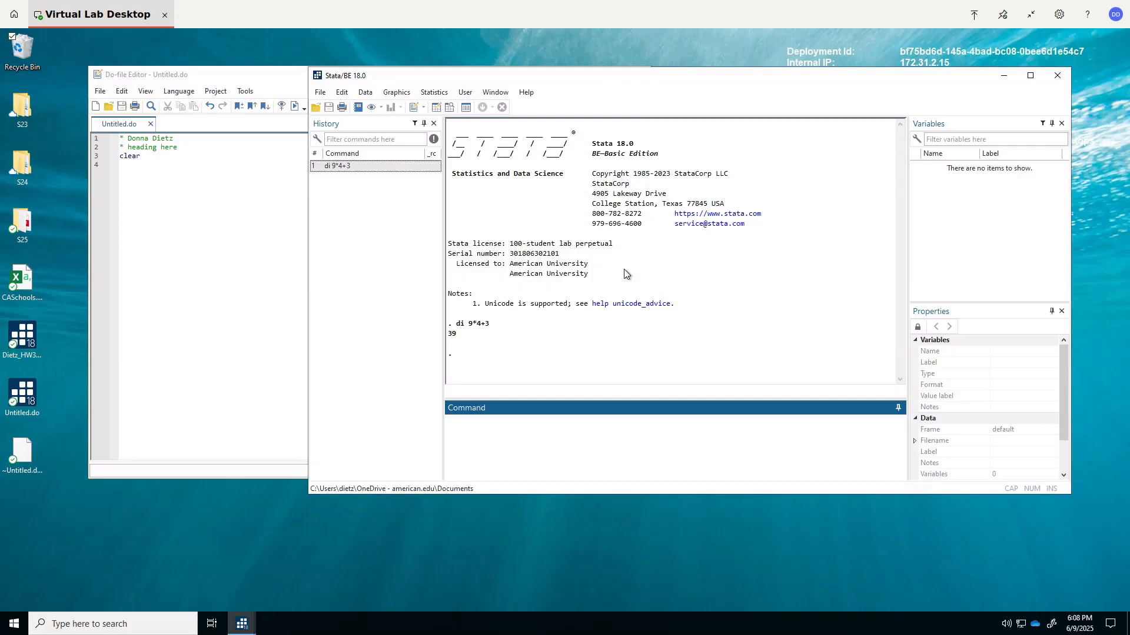
- Start a delimited text data import and choose CASchools.csv from the Desktop as the file to import
click(322, 93)
mouse_move(361, 240)
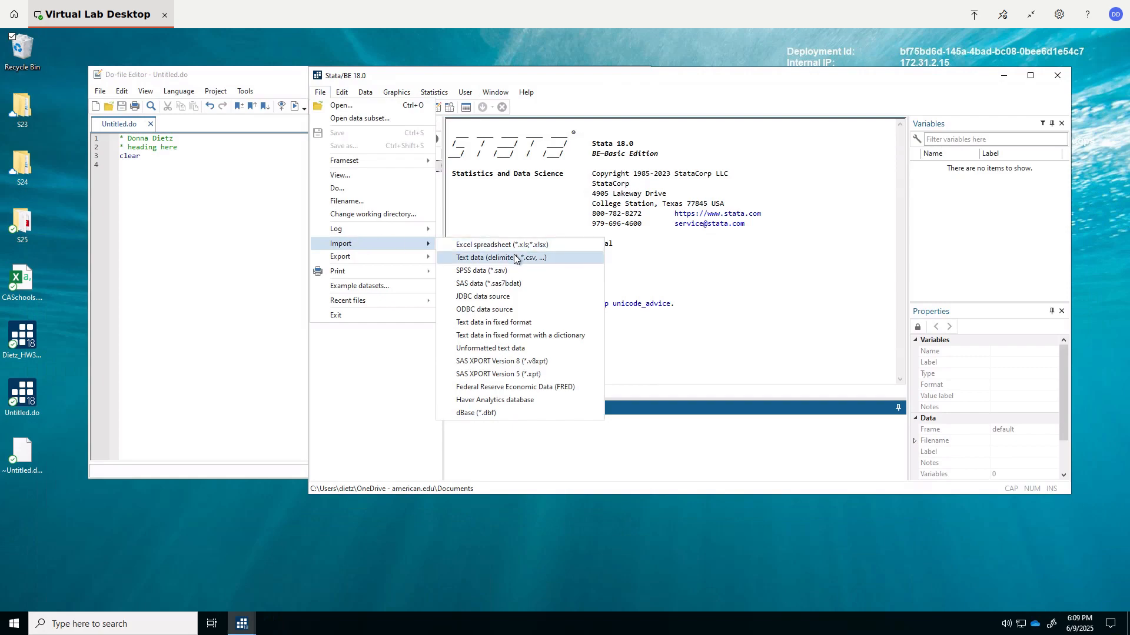
click(515, 259)
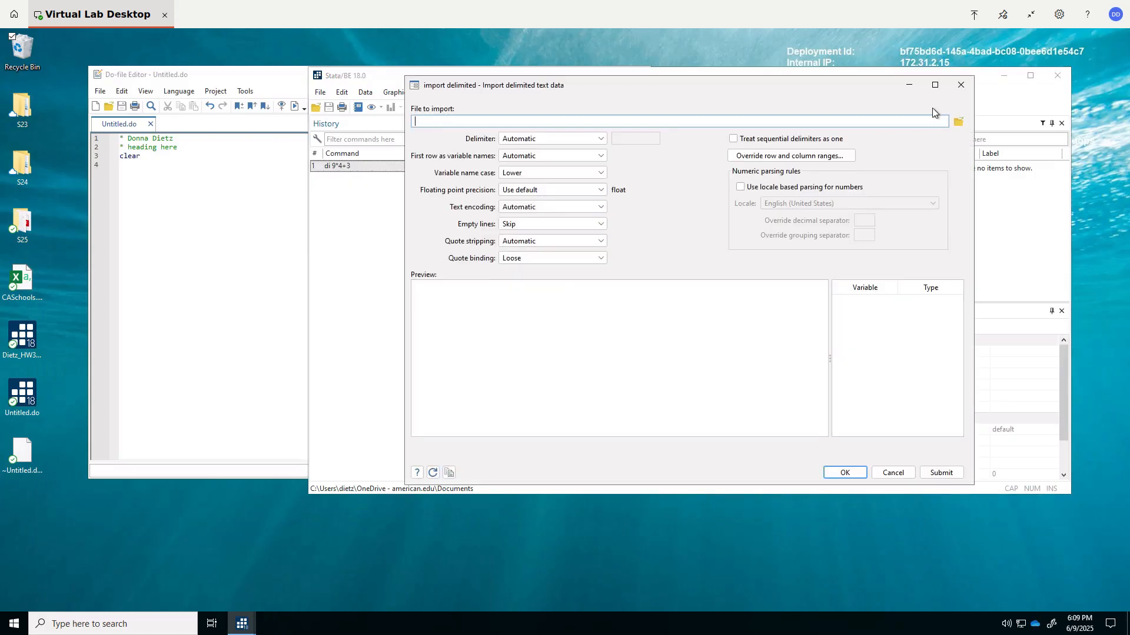
click(961, 122)
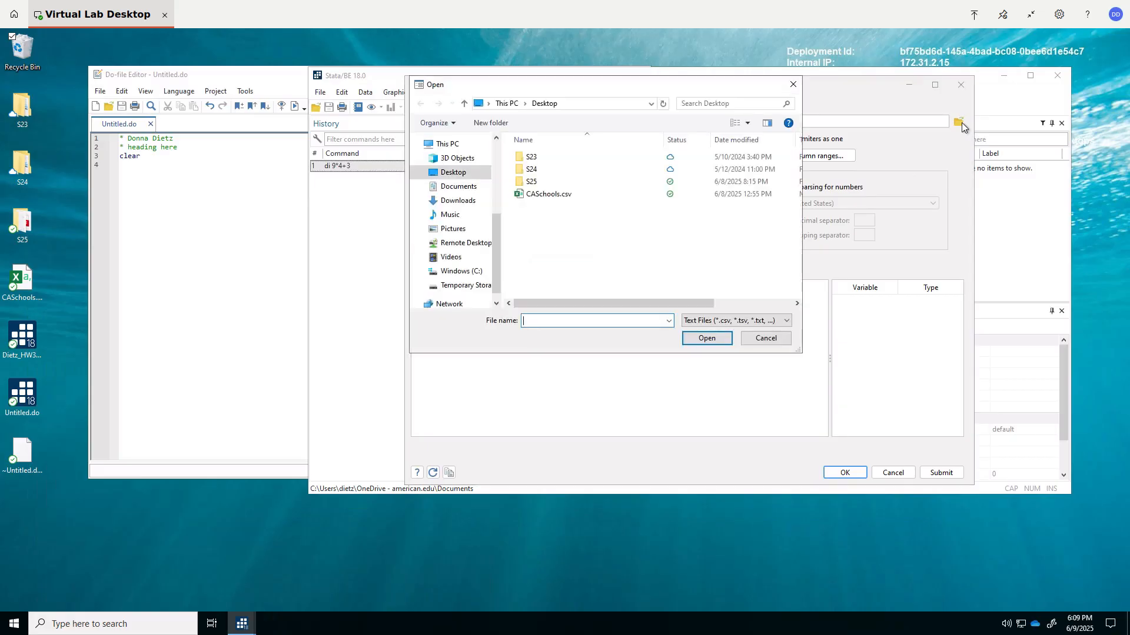
click(535, 196)
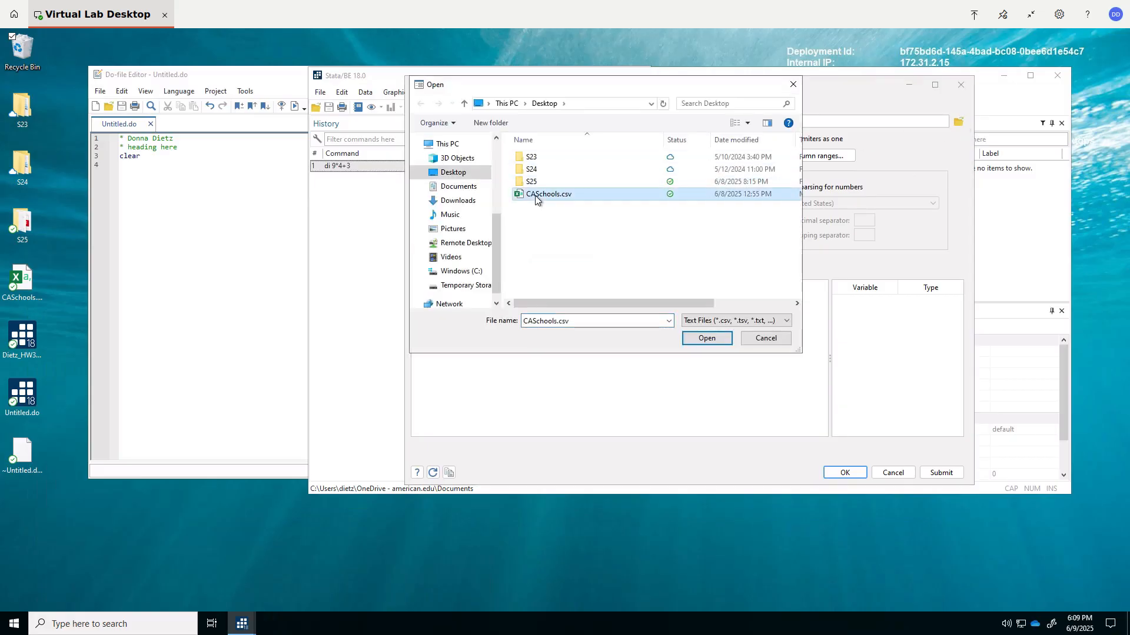
click(712, 339)
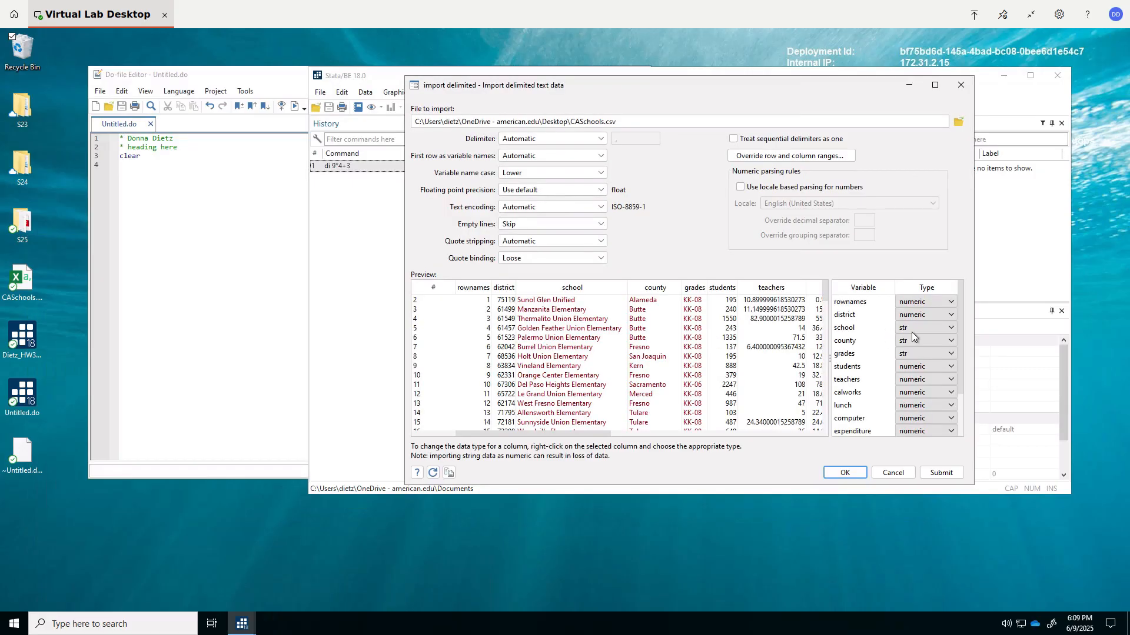
- Check the data type choices for the school variable, keep it as str, and import the CASchools data with the default settings
click(949, 329)
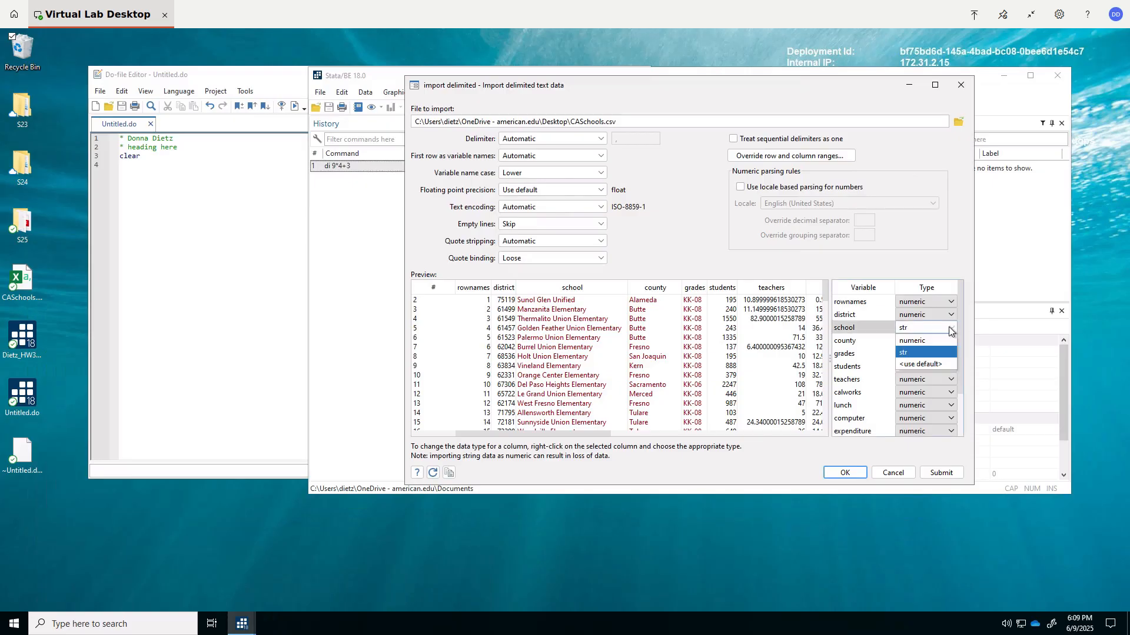
click(949, 331)
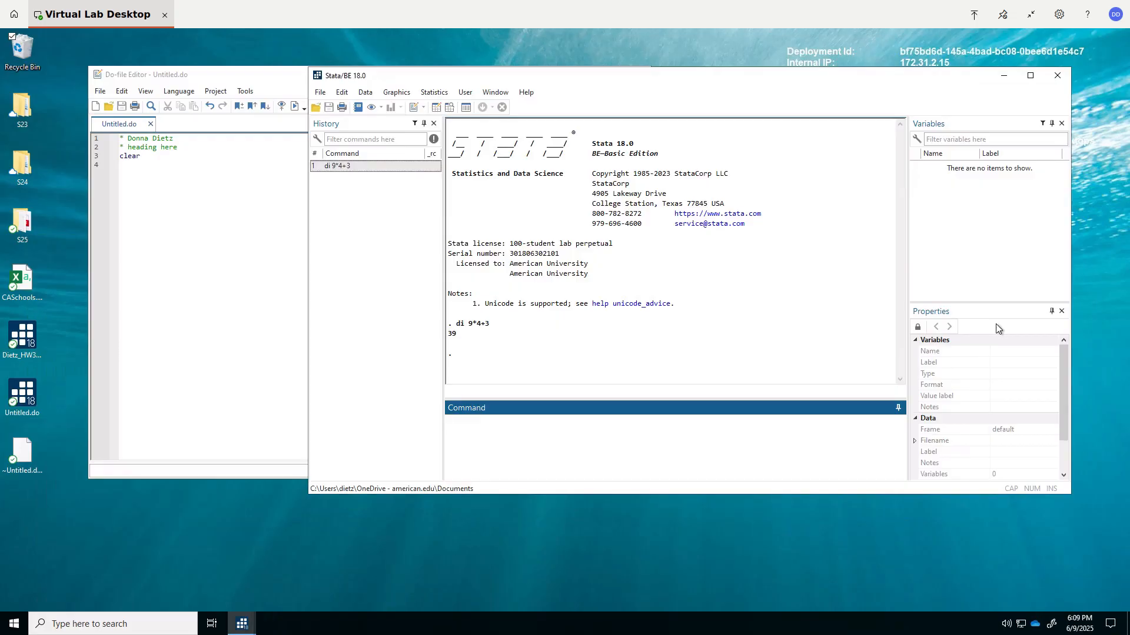
drag(831, 73, 823, 339)
click(814, 87)
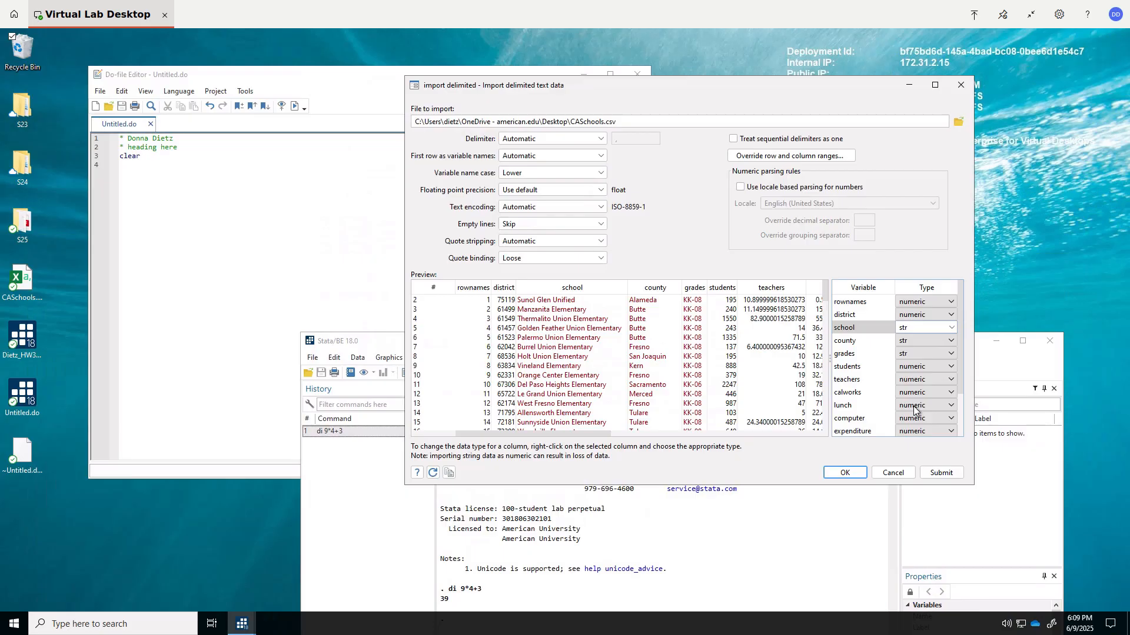
click(836, 474)
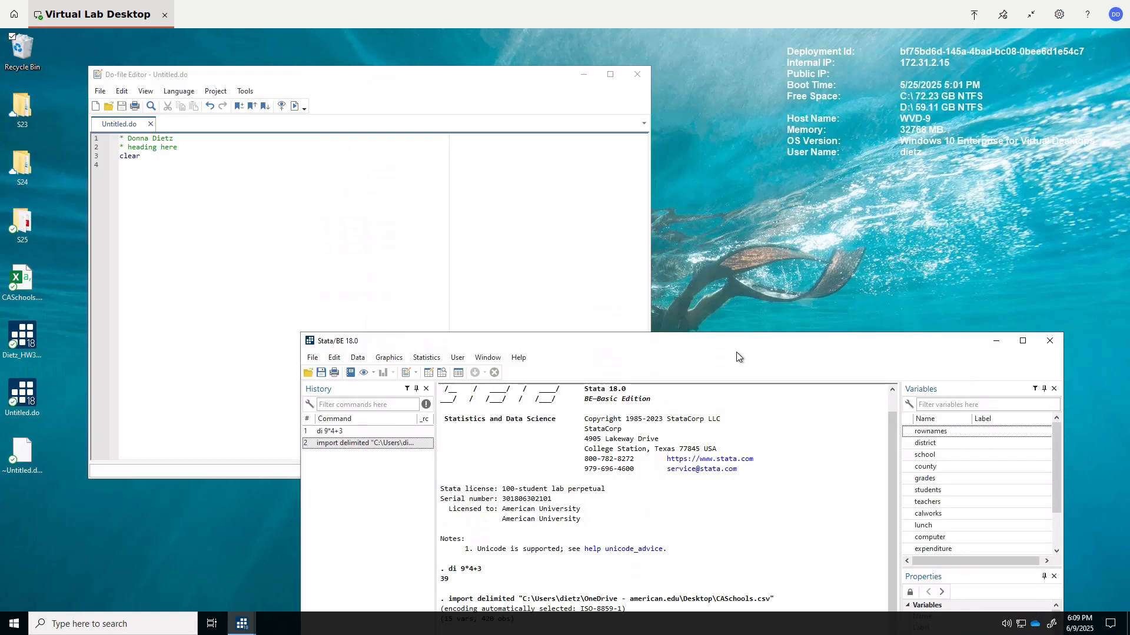
drag(735, 338, 749, 75)
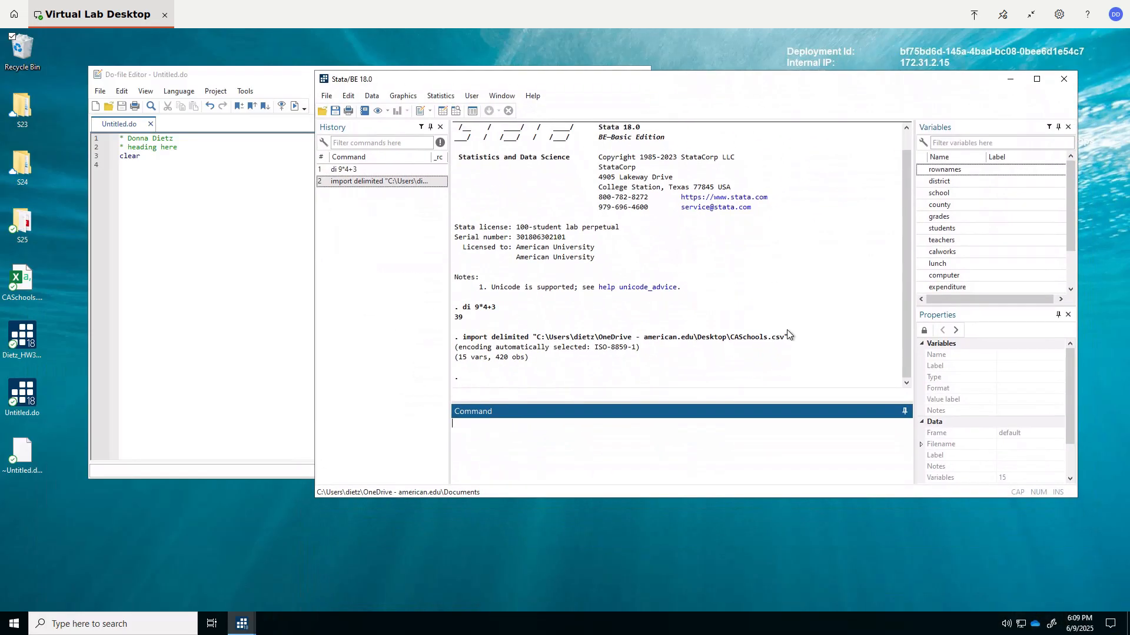
- Copy the import delimited command for CASchools.csv from the results into line 4 of the do-file, below clear
drag(791, 336, 466, 336)
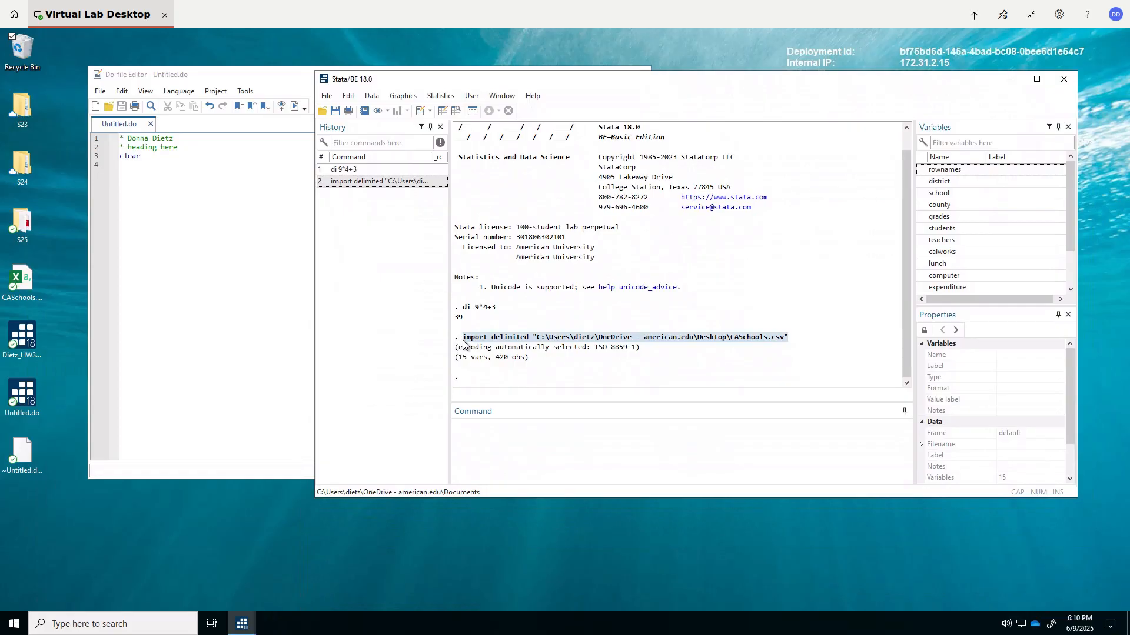
click(345, 97)
click(366, 109)
click(122, 166)
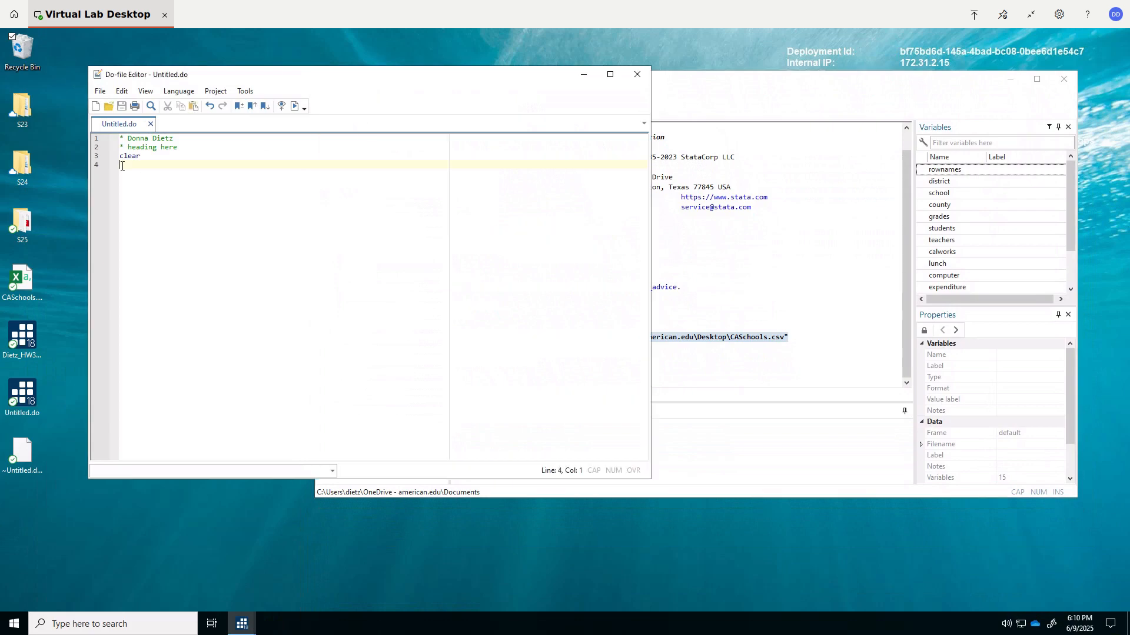
click(121, 91)
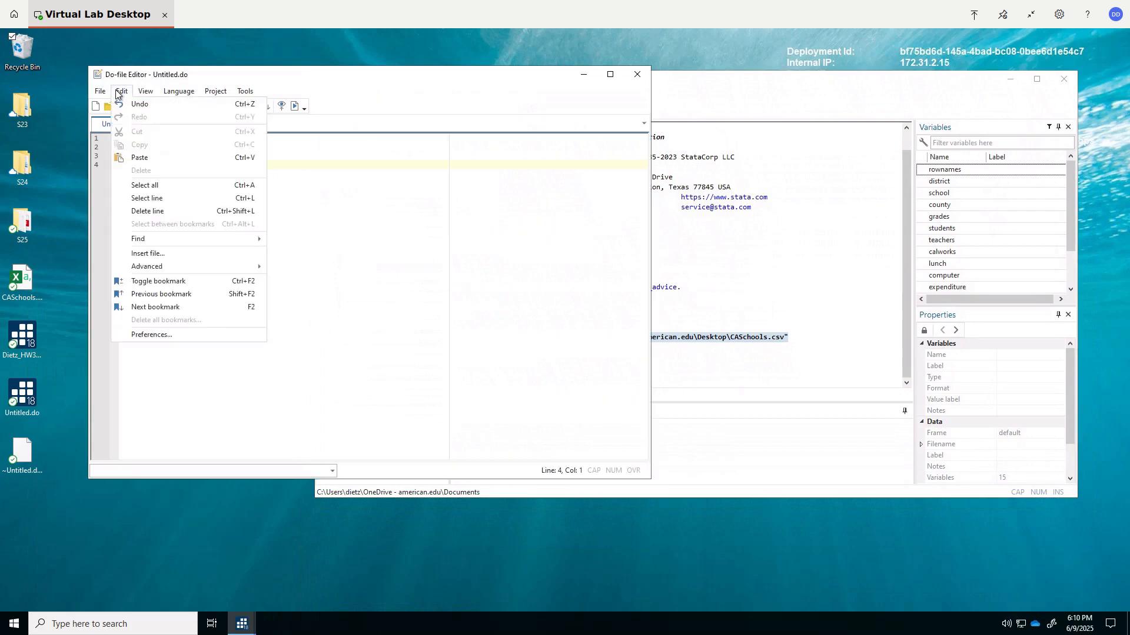
click(127, 157)
click(753, 82)
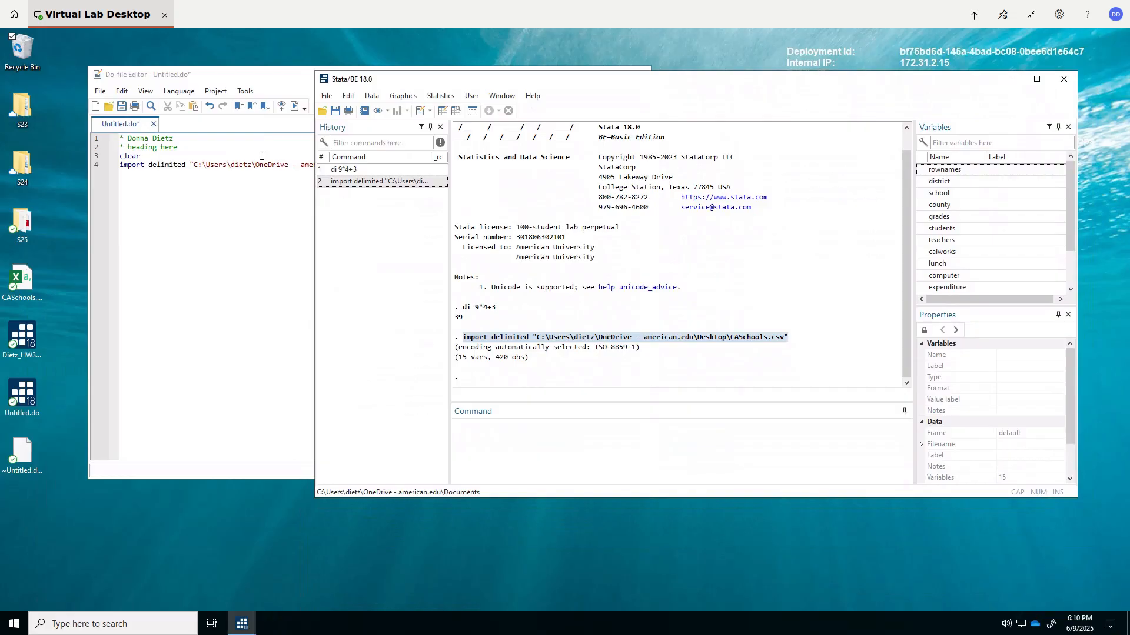
- Shorten the file path in the do-file's import delimited line to "CASchools.csv" and save the do-file
click(202, 233)
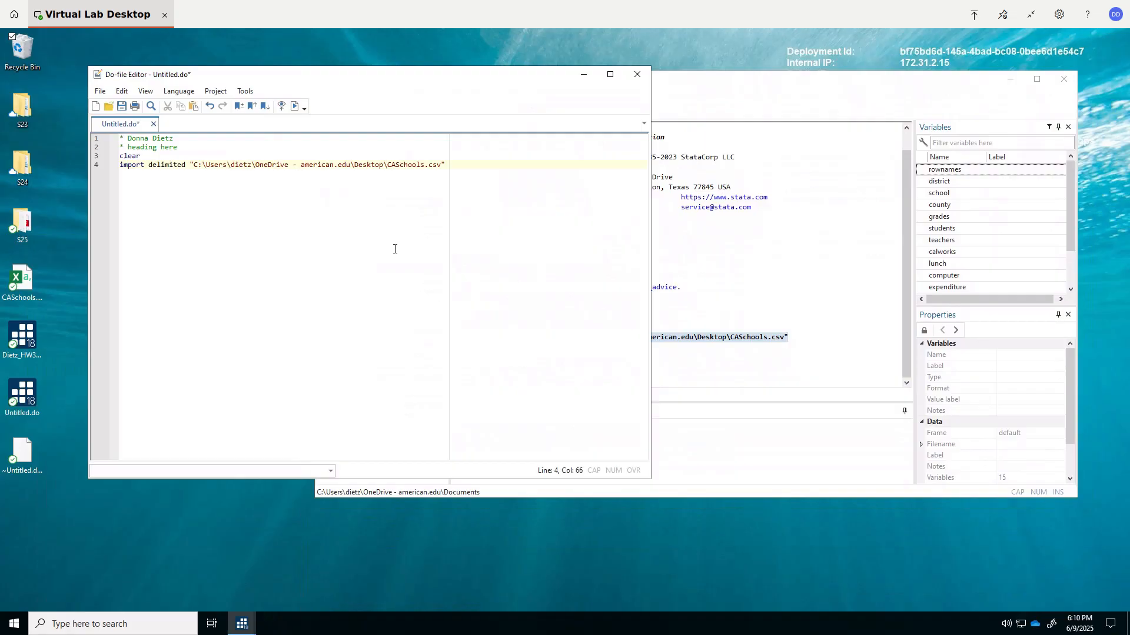
key(BackSpace)
key(BackSpace)
key(BackSpace)
key(BackSpace)
key(BackSpace)
key(BackSpace)
key(BackSpace)
key(BackSpace)
key(BackSpace)
key(BackSpace)
key(BackSpace)
key(BackSpace)
key(BackSpace)
key(BackSpace)
key(BackSpace)
key(BackSpace)
key(BackSpace)
key(BackSpace)
key(BackSpace)
key(BackSpace)
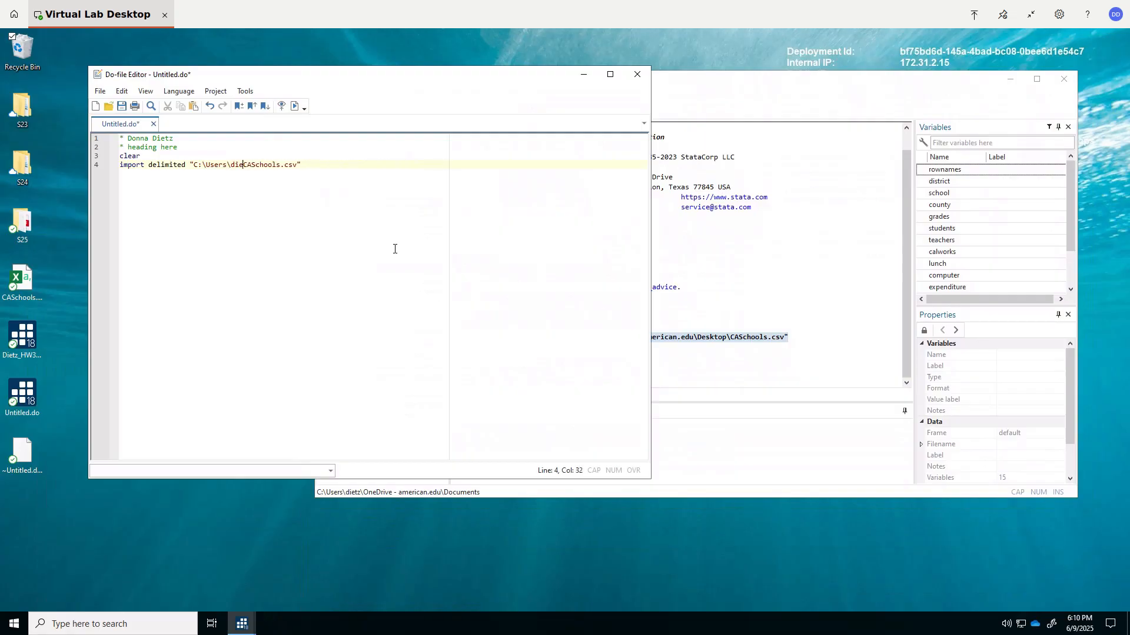
key(BackSpace)
key(BackSpace)
key(BackSpace)
key(BackSpace)
key(BackSpace)
key(BackSpace)
key(BackSpace)
key(BackSpace)
key(BackSpace)
key(BackSpace)
key(BackSpace)
key(BackSpace)
key(BackSpace)
key(BackSpace)
text(")
click(100, 91)
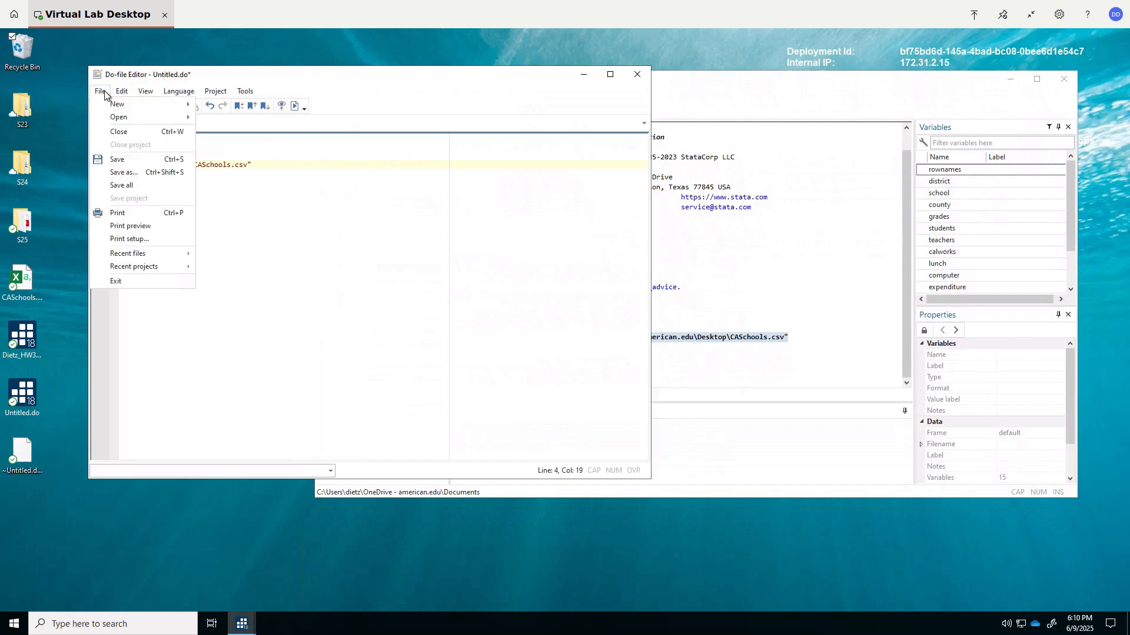
click(117, 160)
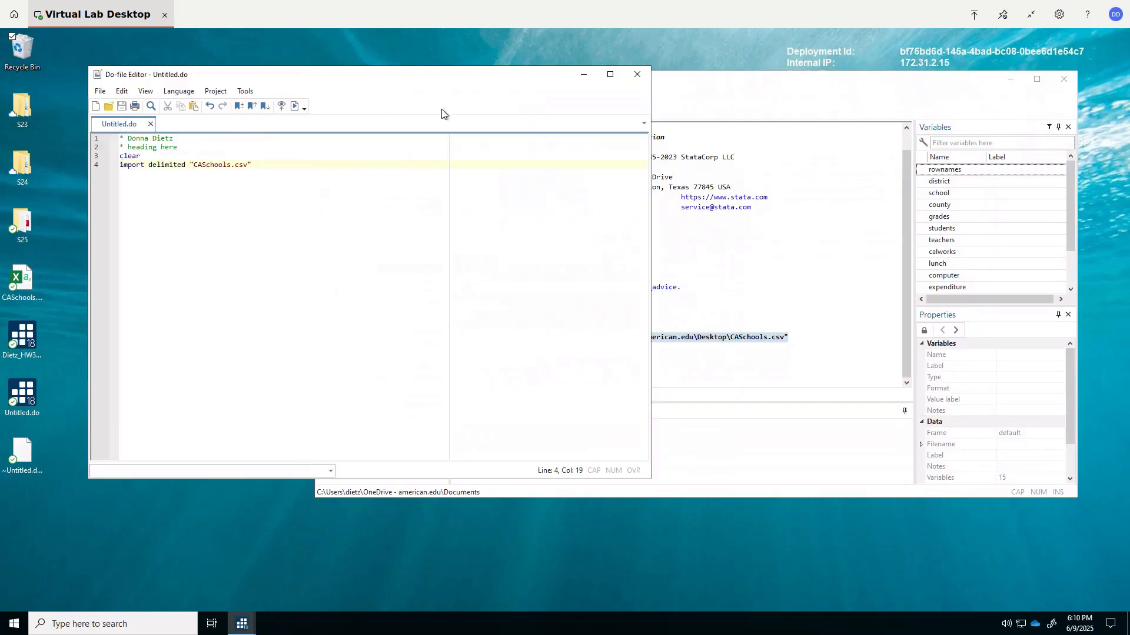
- Close the do-file and exit Stata without saving the data in memory
click(637, 75)
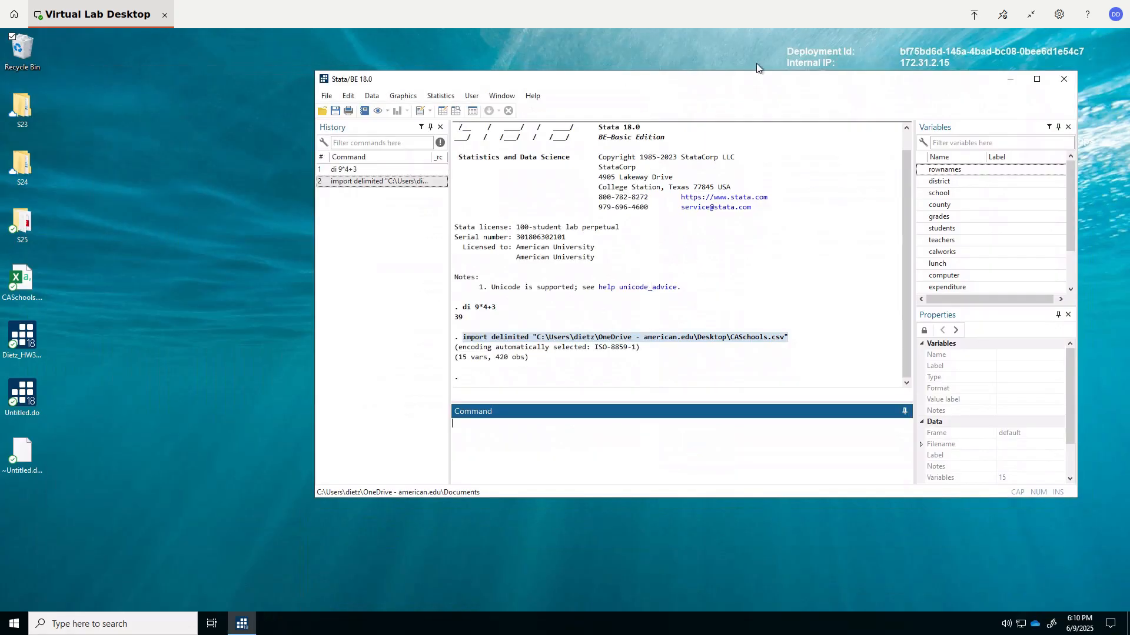
click(1063, 80)
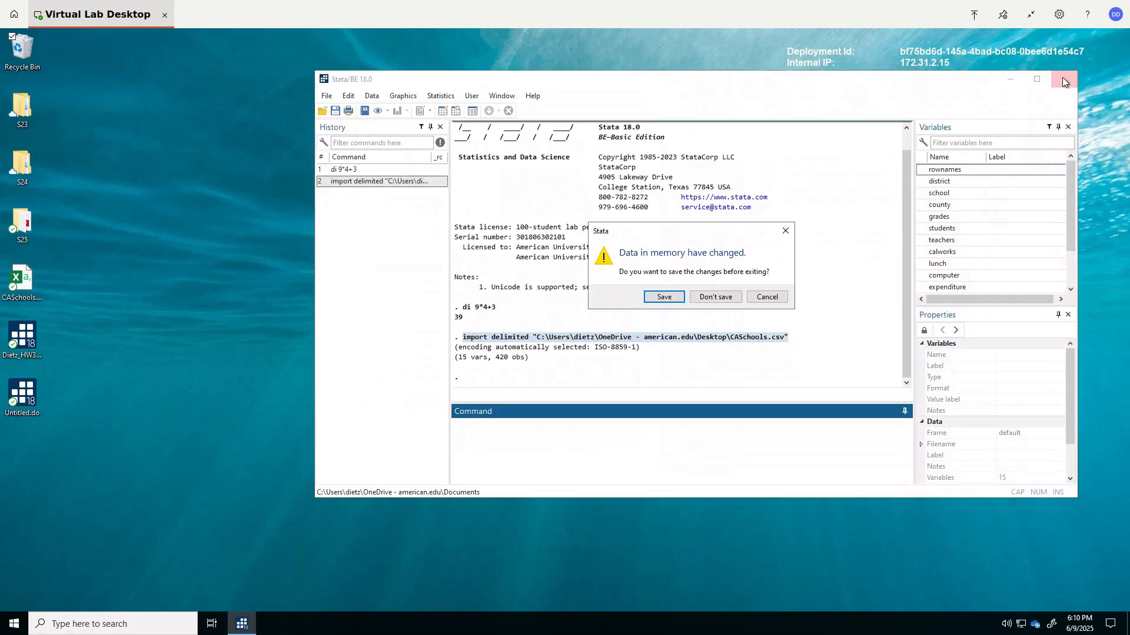
click(714, 299)
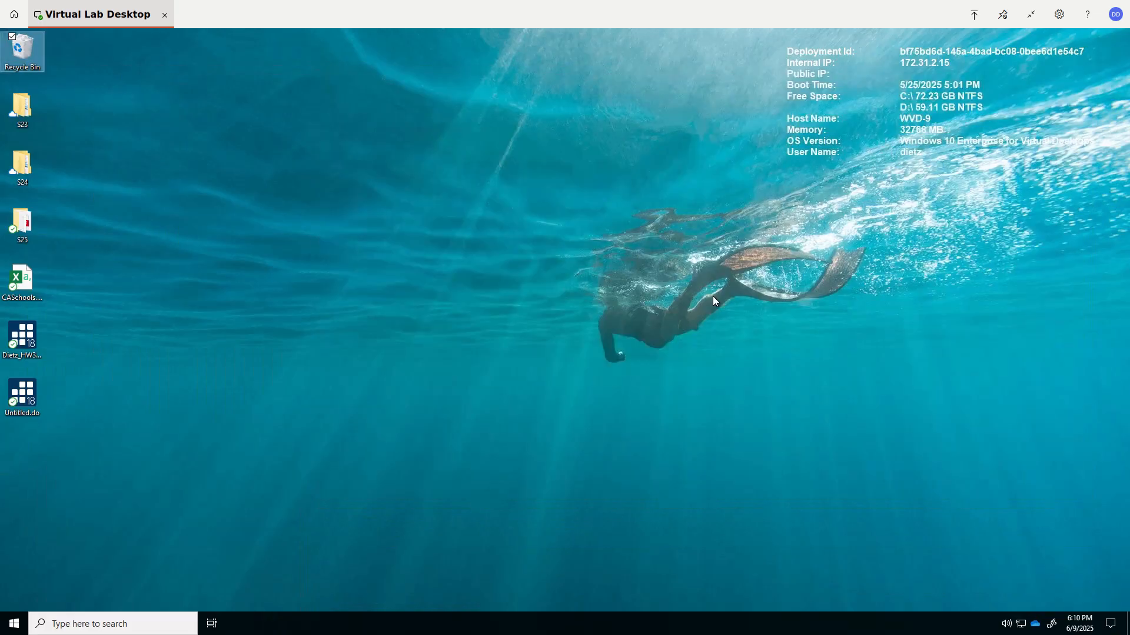
- Reopen Untitled.do from the Desktop, run the whole do-file, and bring the main Stata window forward
double_click(17, 398)
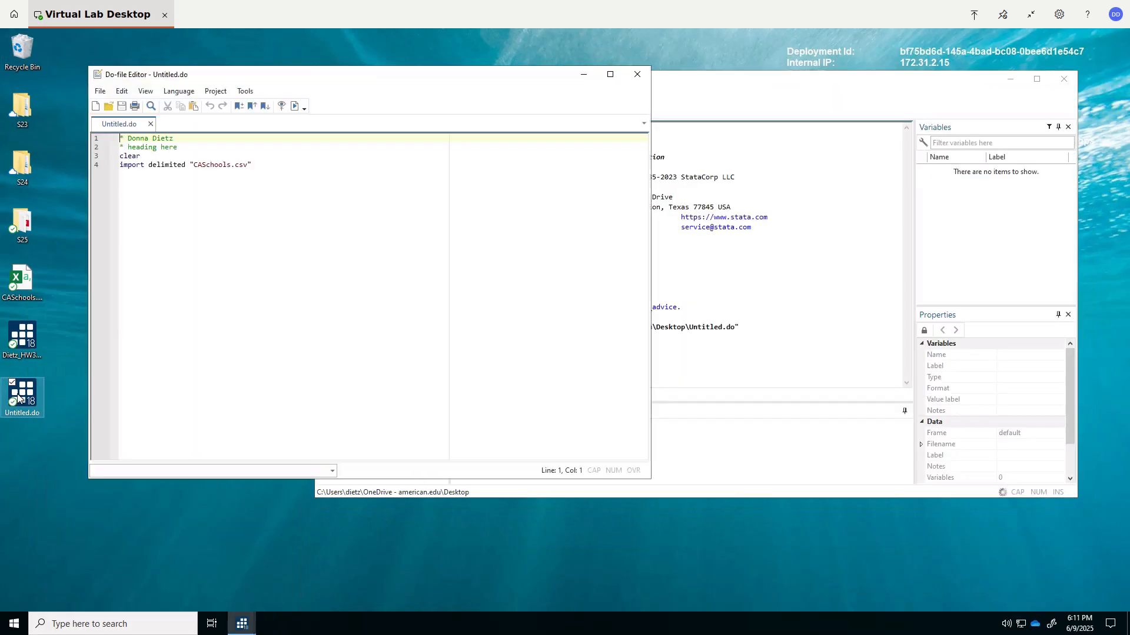
click(296, 108)
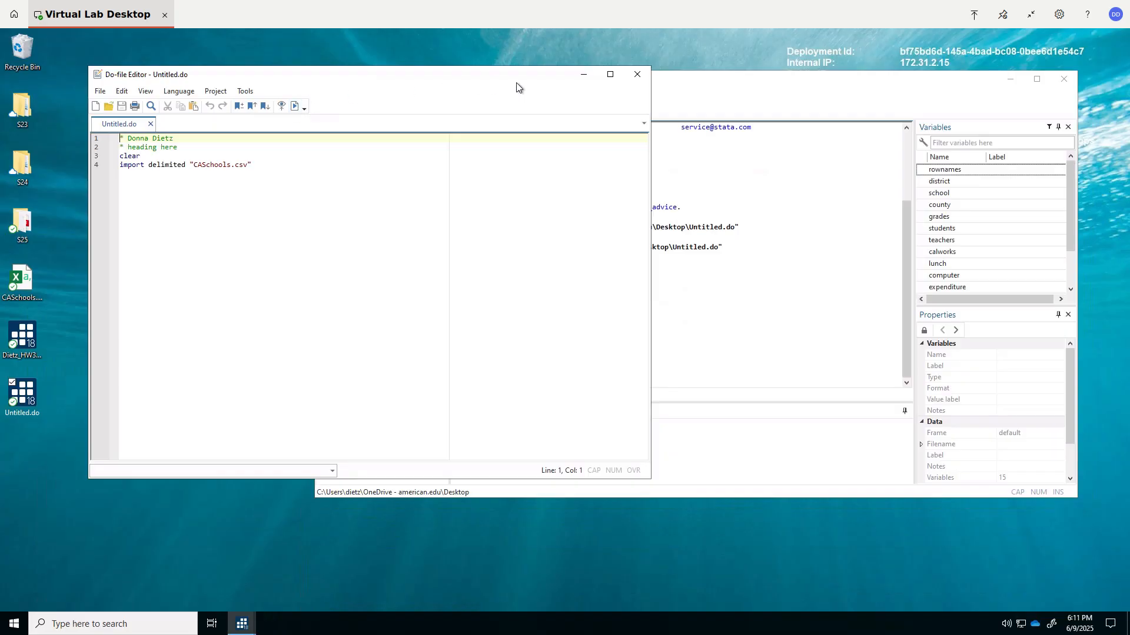
click(671, 87)
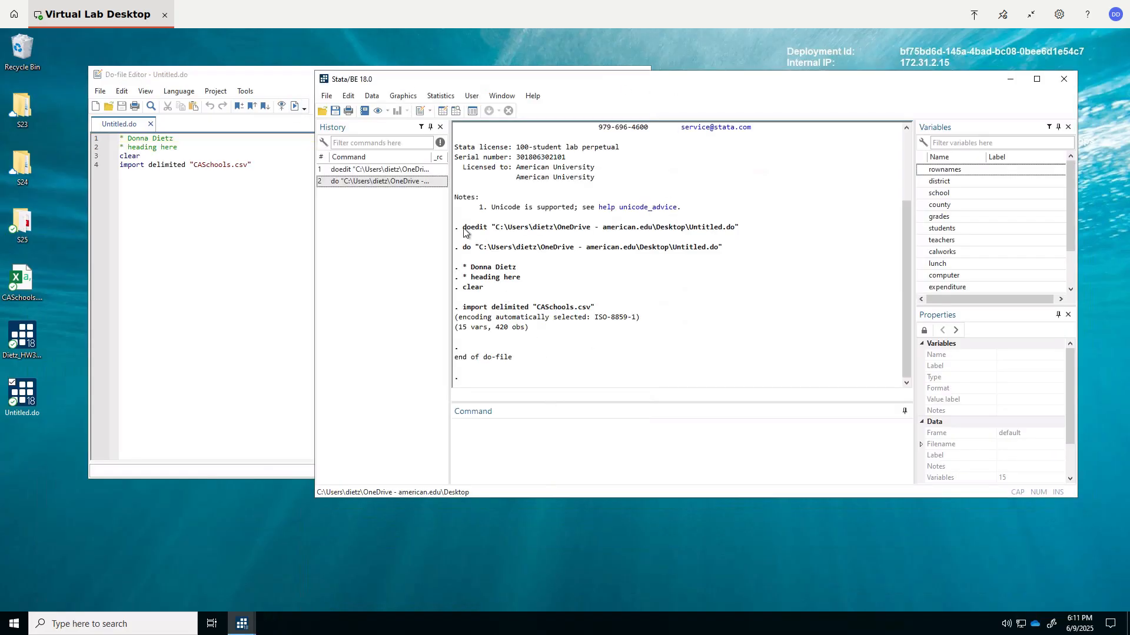
- Examine the imported school data in the Data Editor's Browse mode and close the editor
click(371, 98)
mouse_move(399, 123)
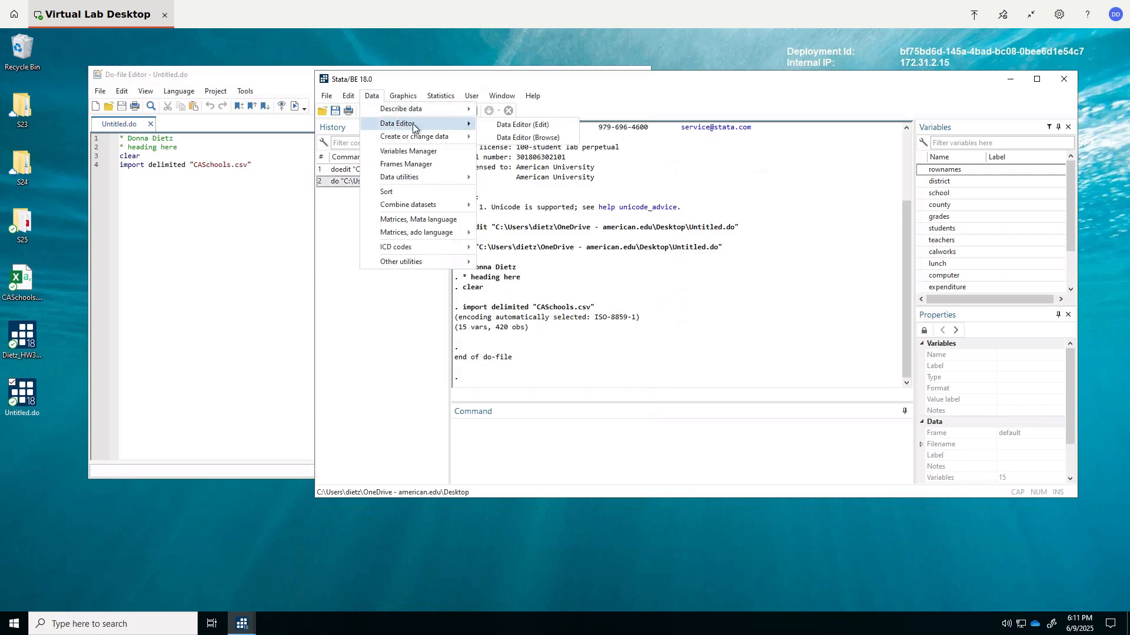
click(548, 138)
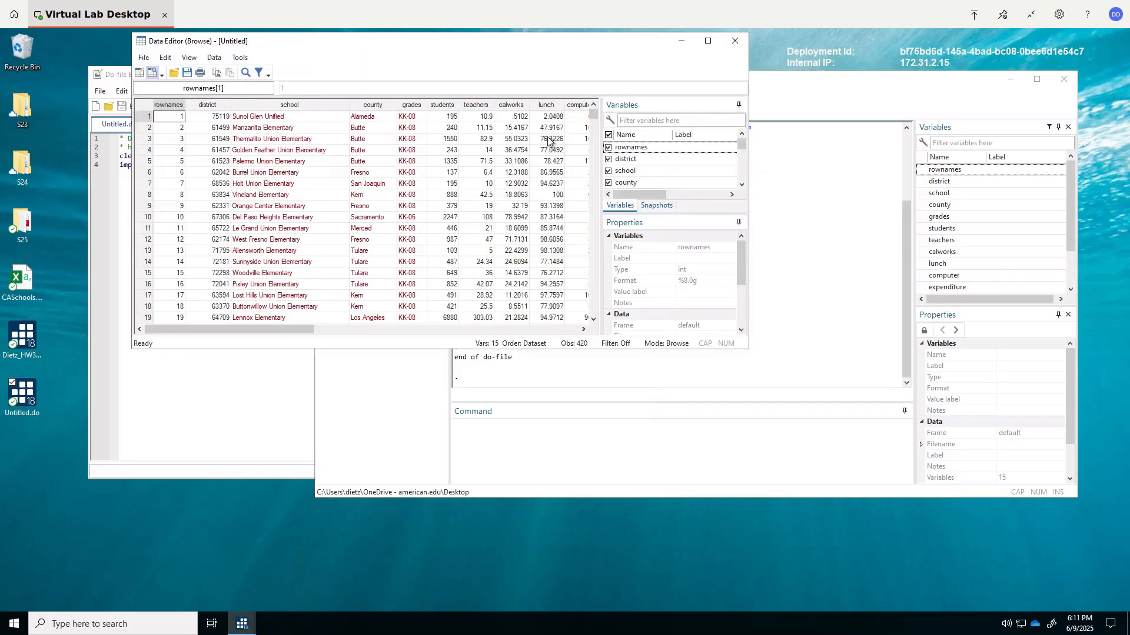
click(595, 188)
click(596, 188)
click(595, 189)
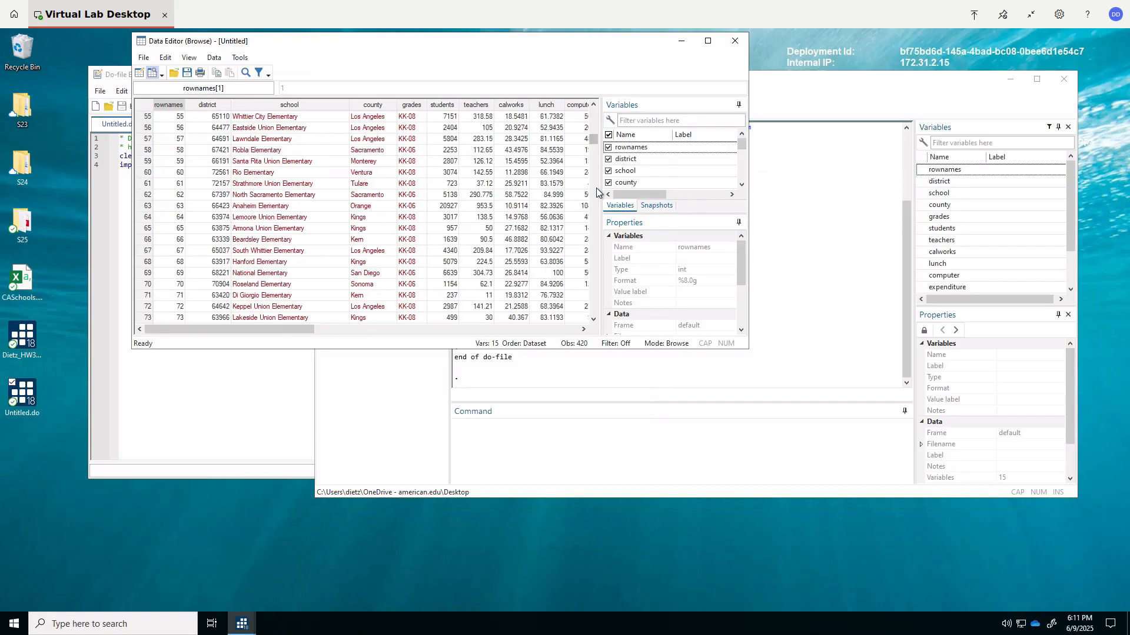
drag(595, 141, 599, 94)
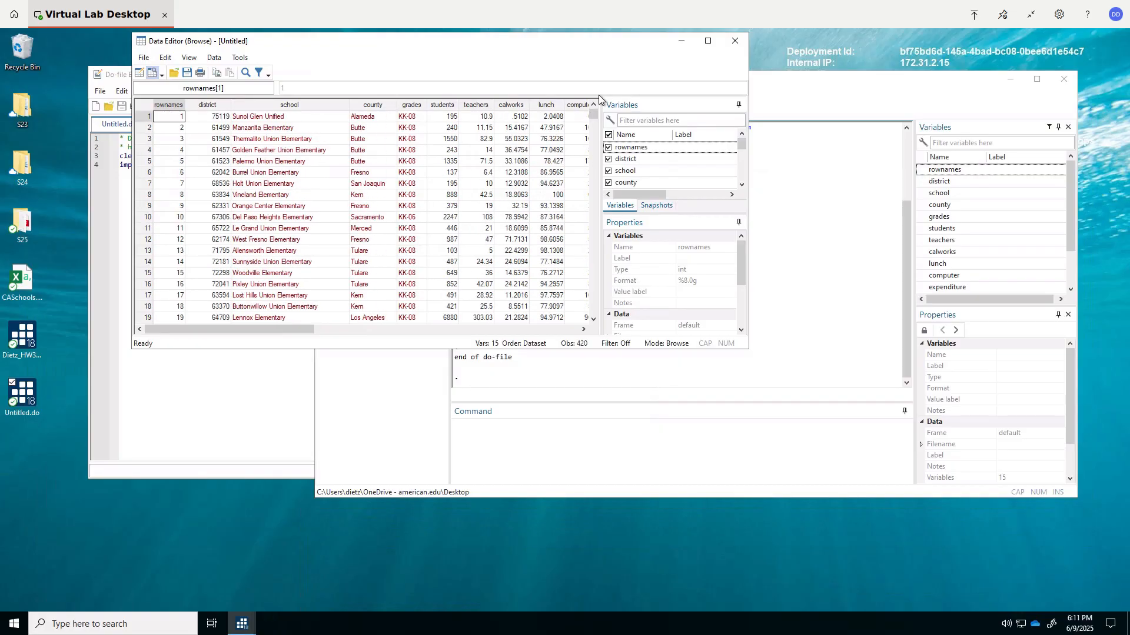
click(735, 41)
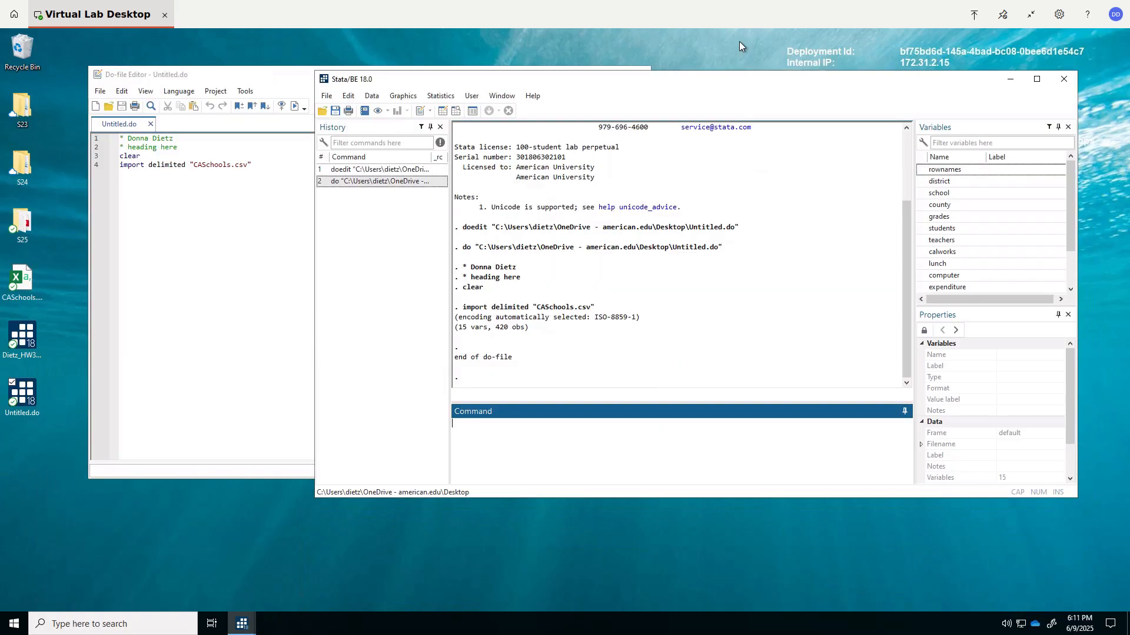
- Exit Stata without saving the data, and open the HW3 example do-file from the Desktop, placing its editor below the main Stata window
click(1064, 79)
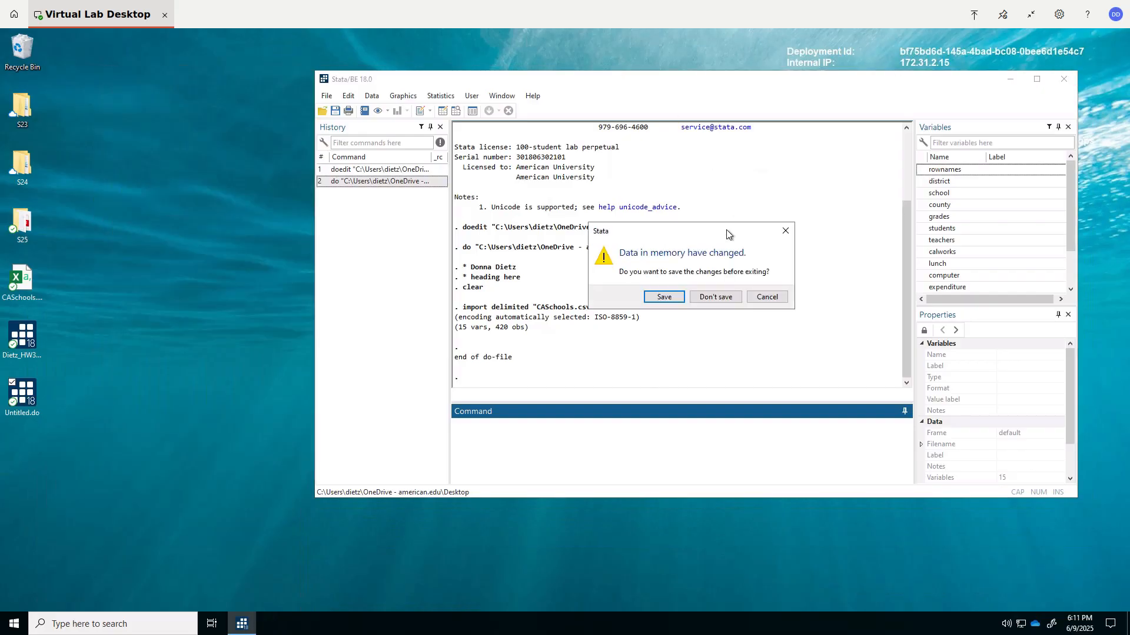
click(712, 295)
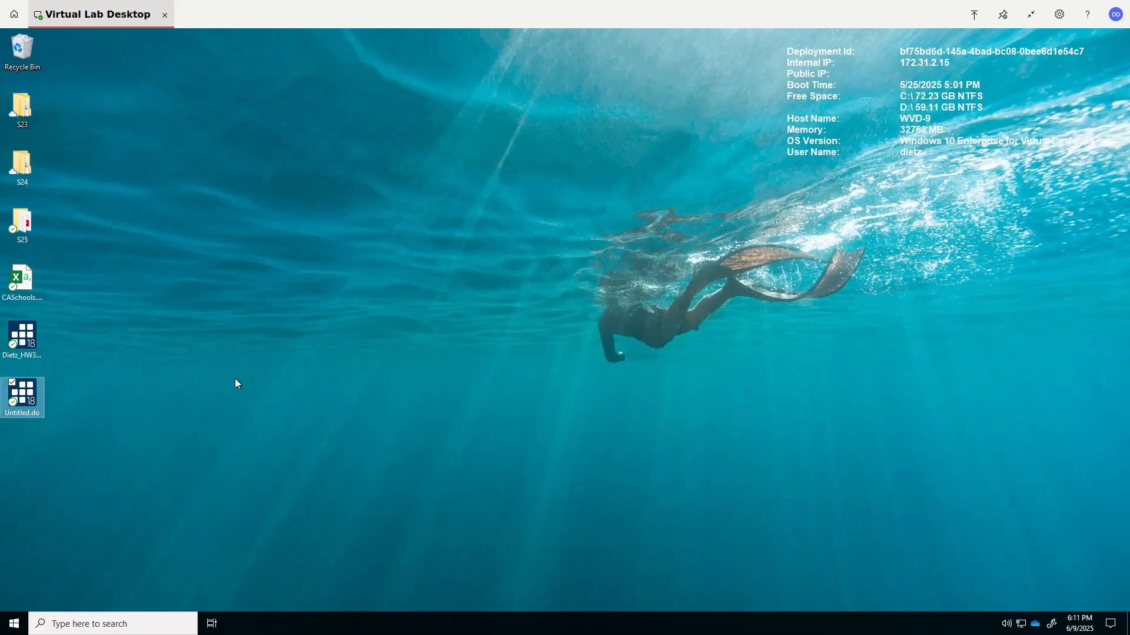
click(26, 347)
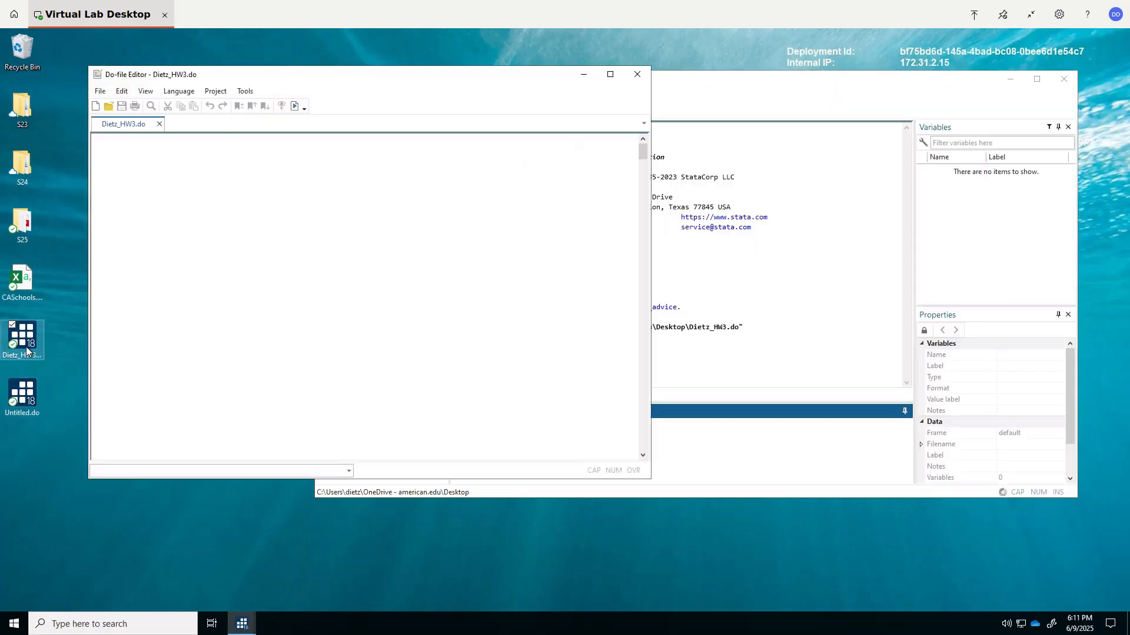
drag(294, 80, 346, 533)
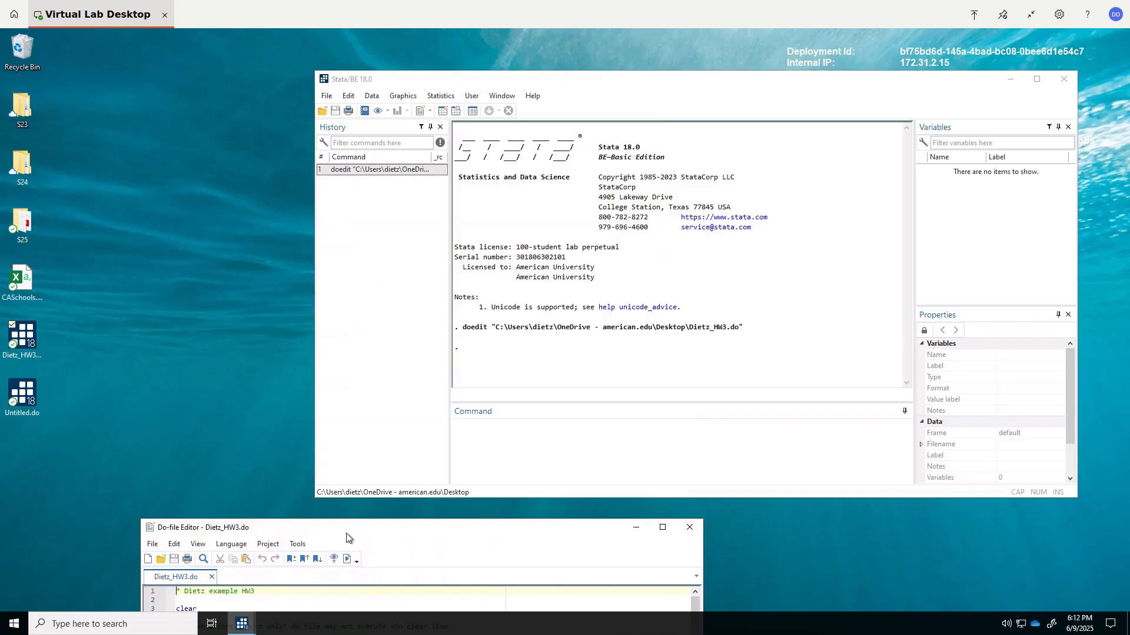
- Run the entire HW3 do-file through to the end and close the resulting histogram graph window
click(347, 560)
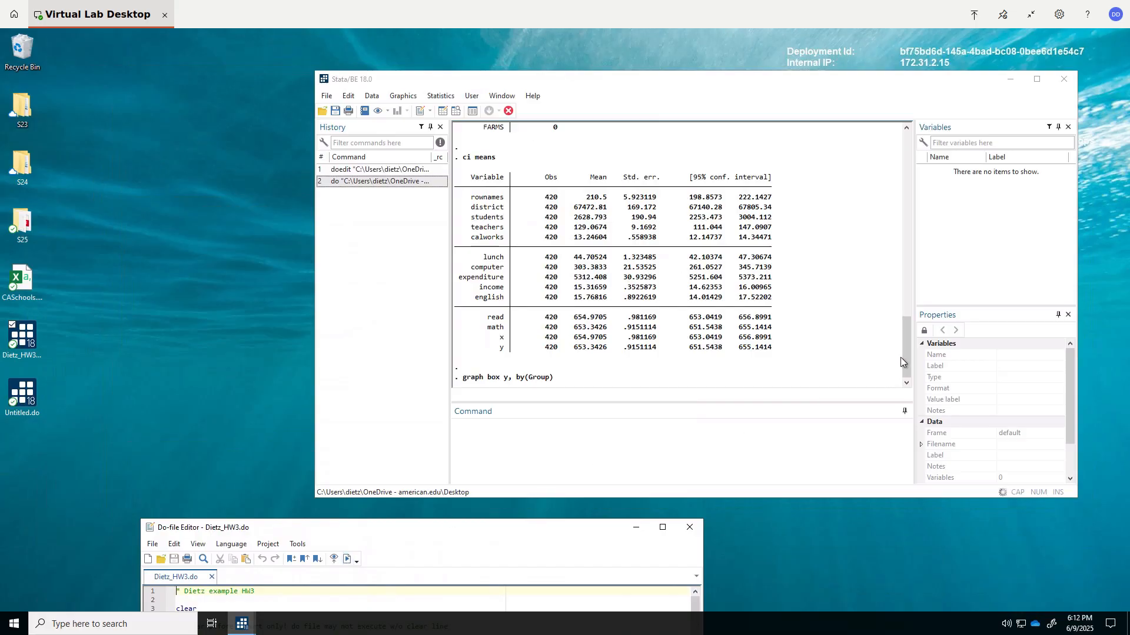
drag(900, 358, 880, 393)
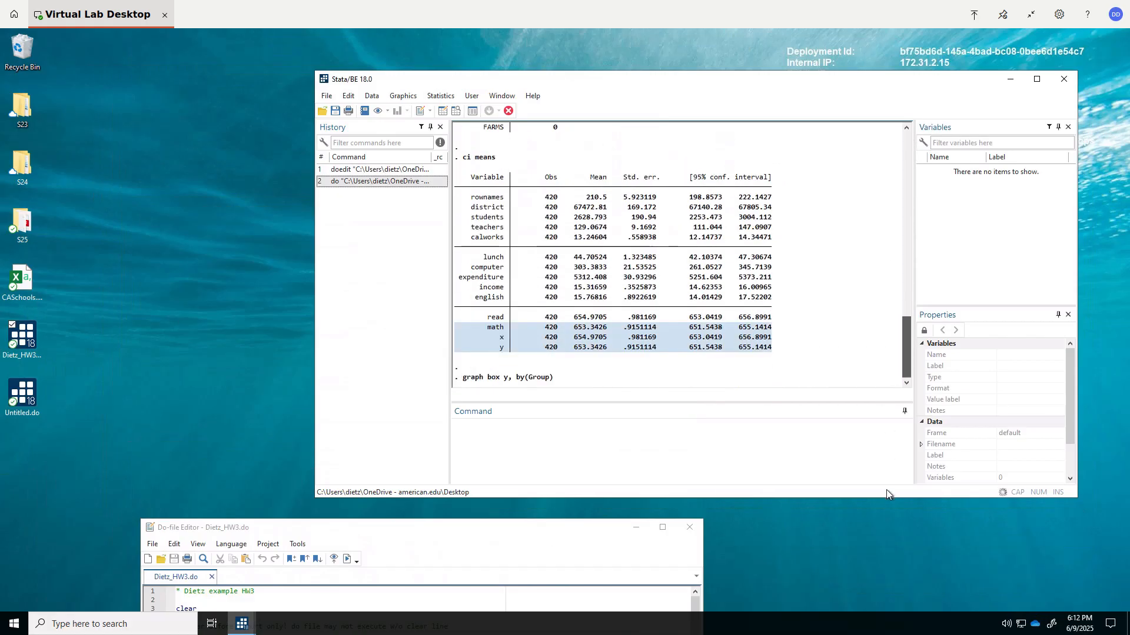
drag(886, 491, 885, 490)
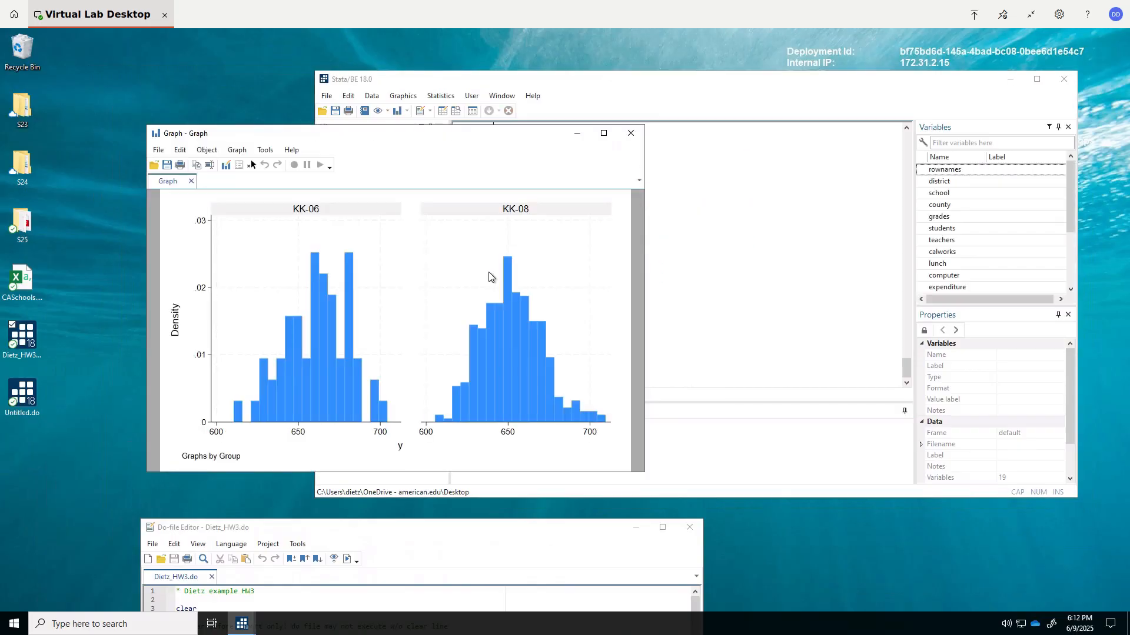
click(630, 133)
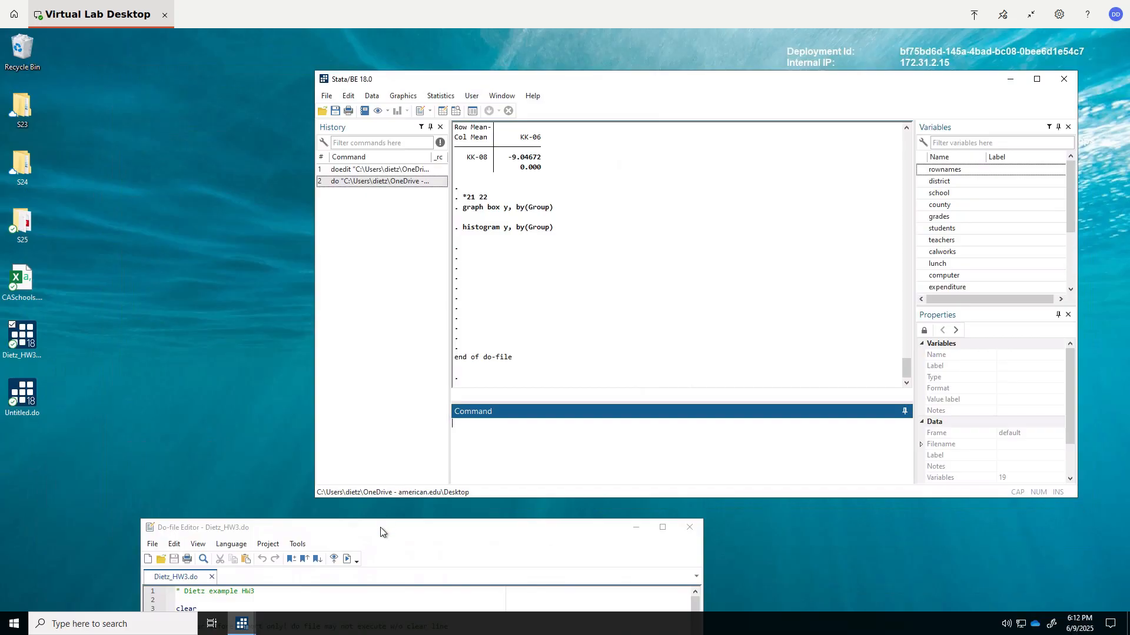
- Bring the HW3 do-file editor up and run only the line "twoway (scatter y x) (lfit y x), by (Group)"
drag(380, 527, 385, 79)
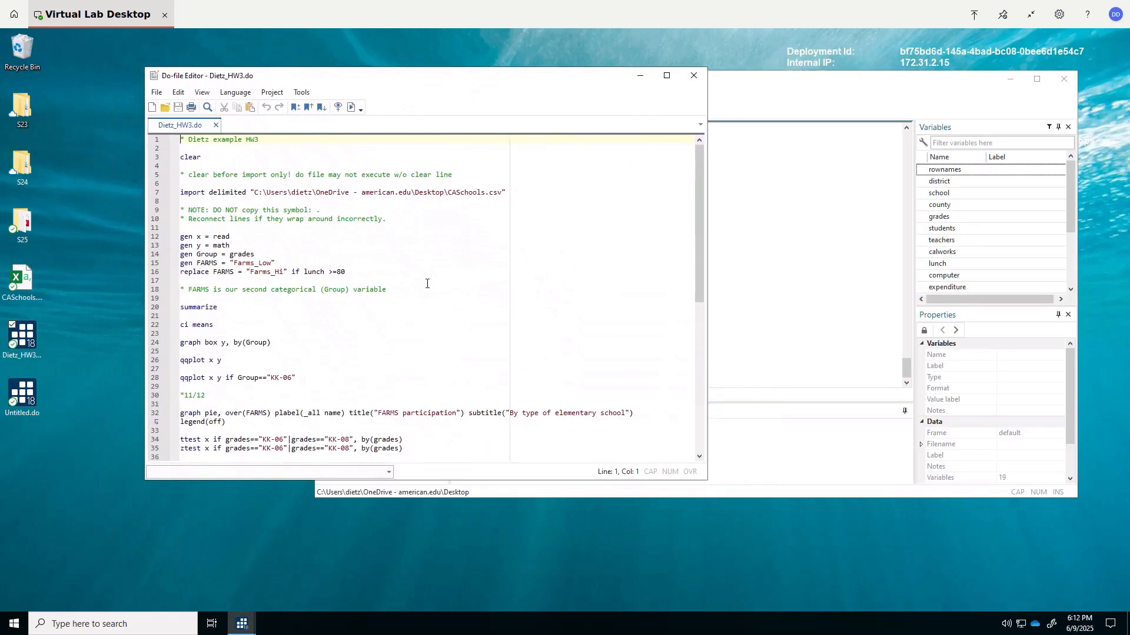
scroll(427, 283, down, 11)
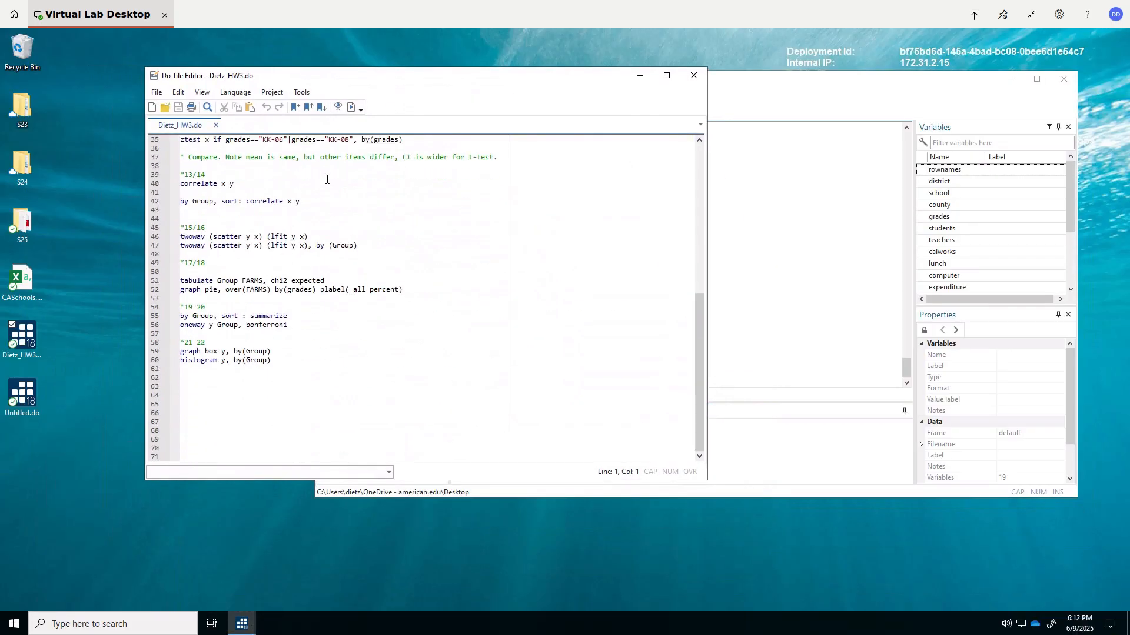
drag(361, 245, 175, 250)
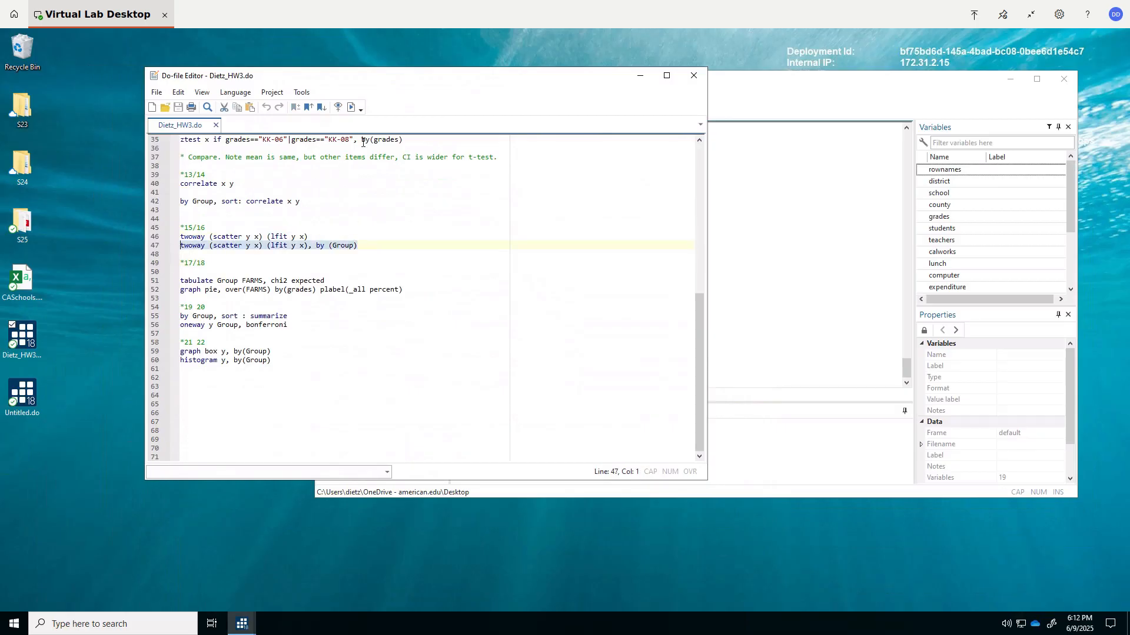
click(353, 107)
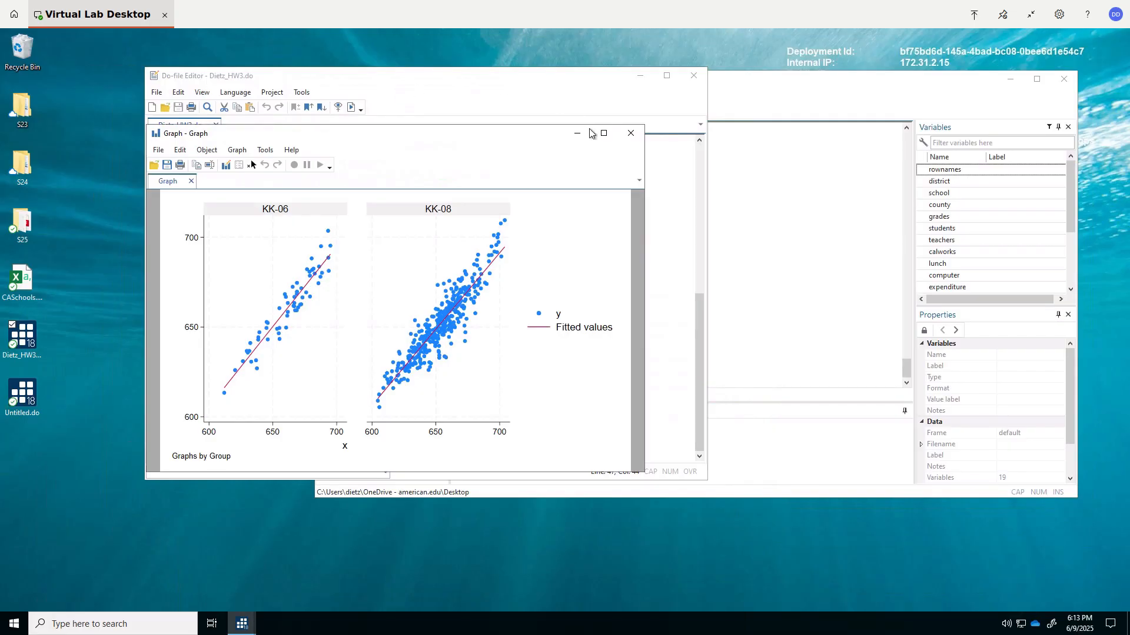
- Close the scatter graph and arrange the do-file editor to overlap the lower part of the main Stata window, showing the script's beginning
drag(582, 73, 611, 541)
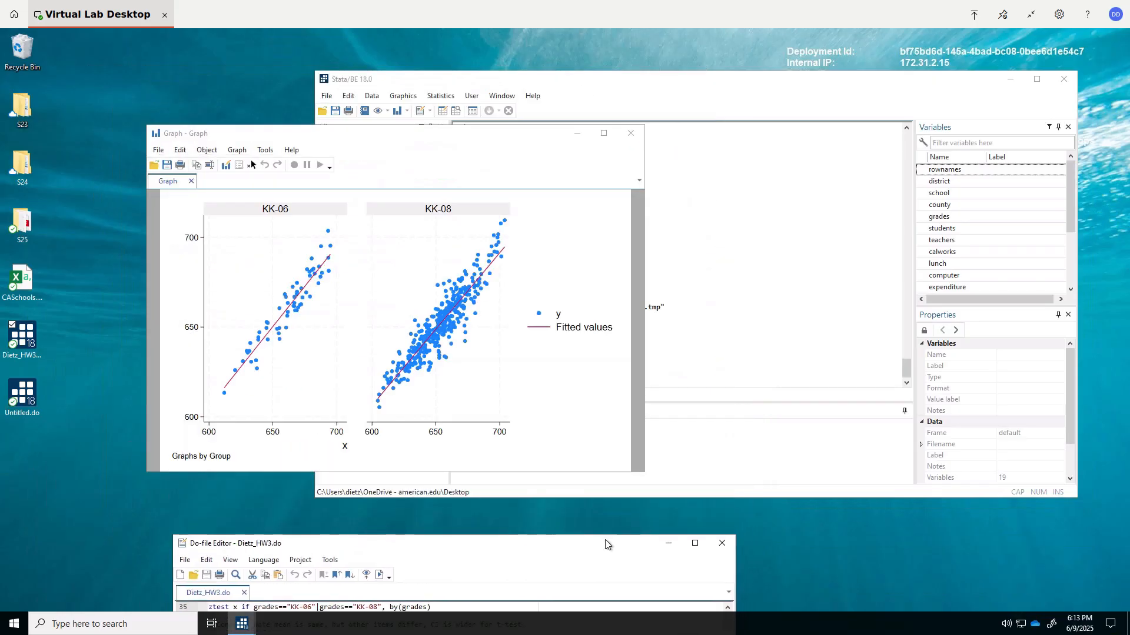
click(633, 135)
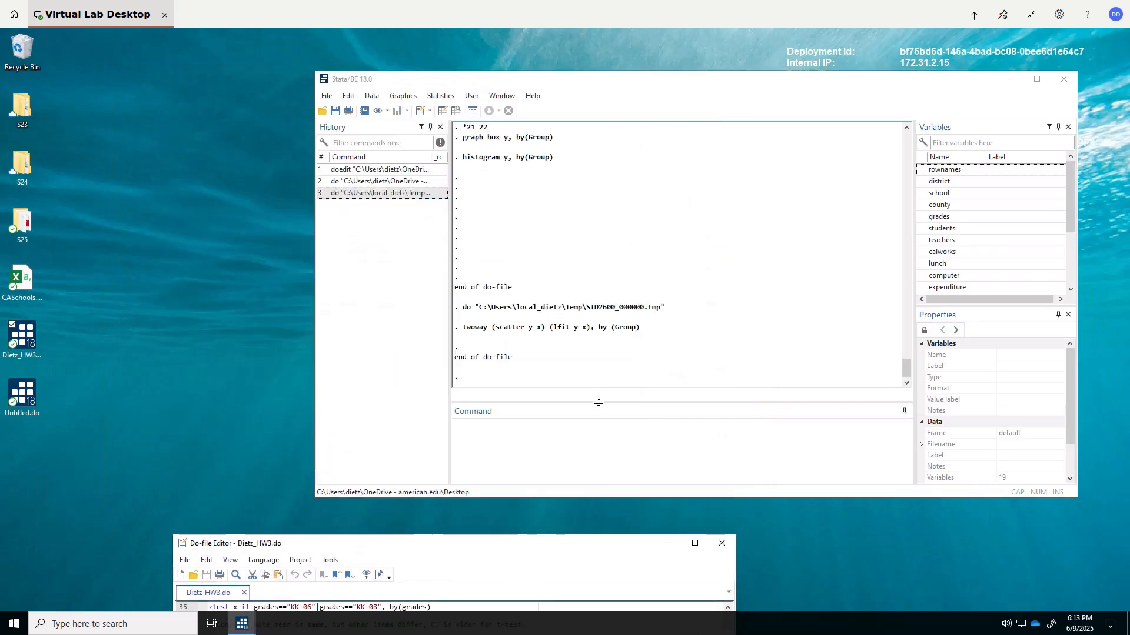
drag(542, 541, 543, 514)
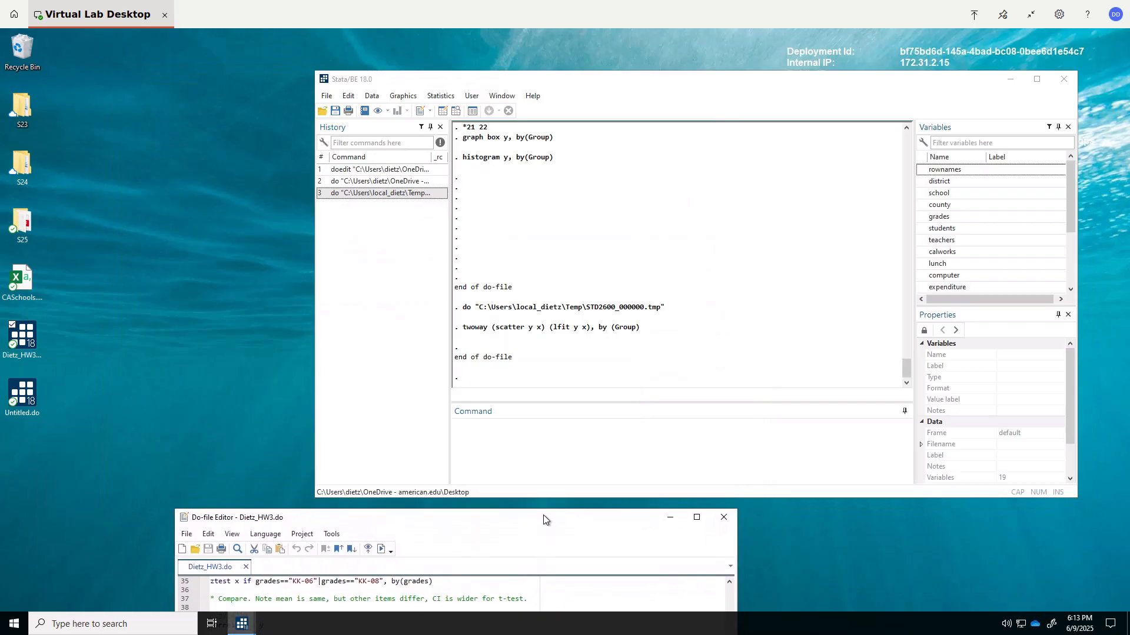
click(732, 591)
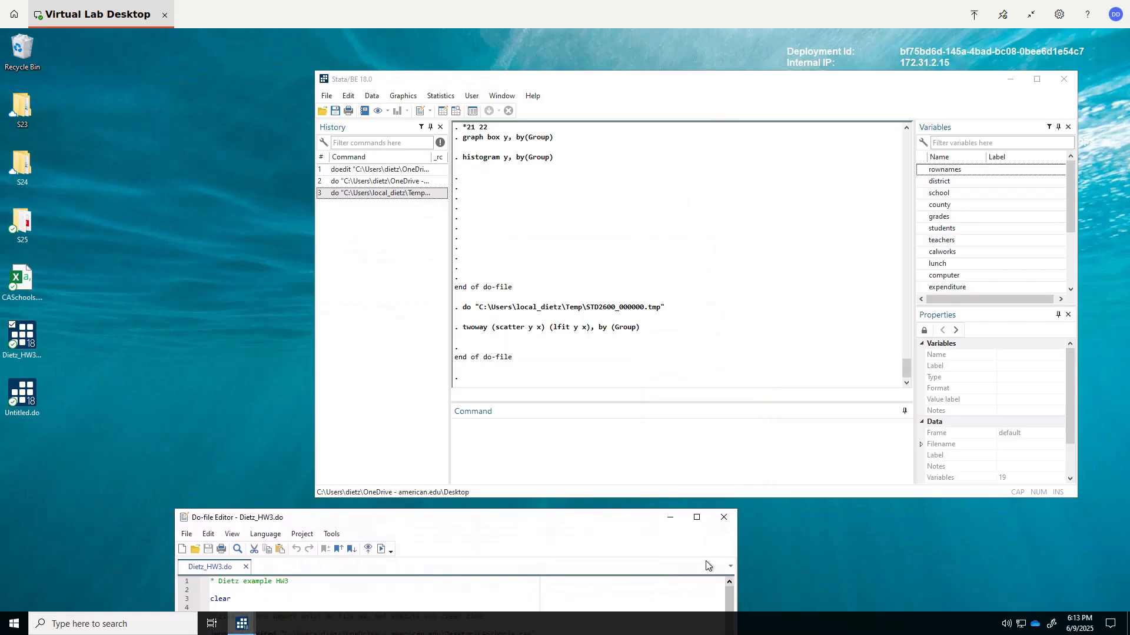
drag(631, 517, 642, 405)
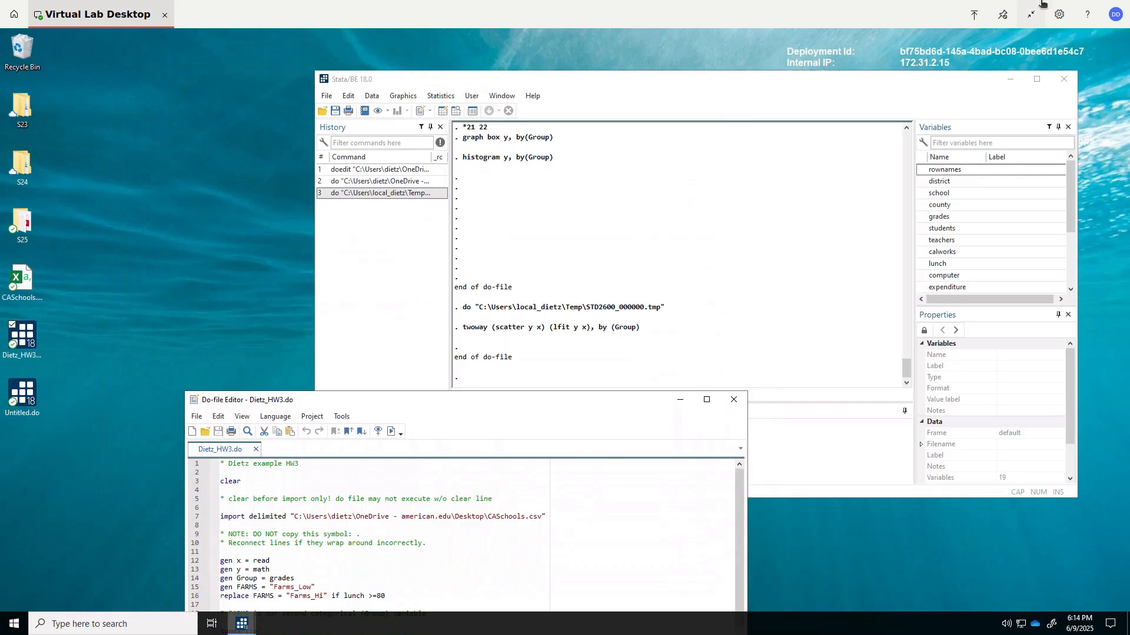
click(1031, 14)
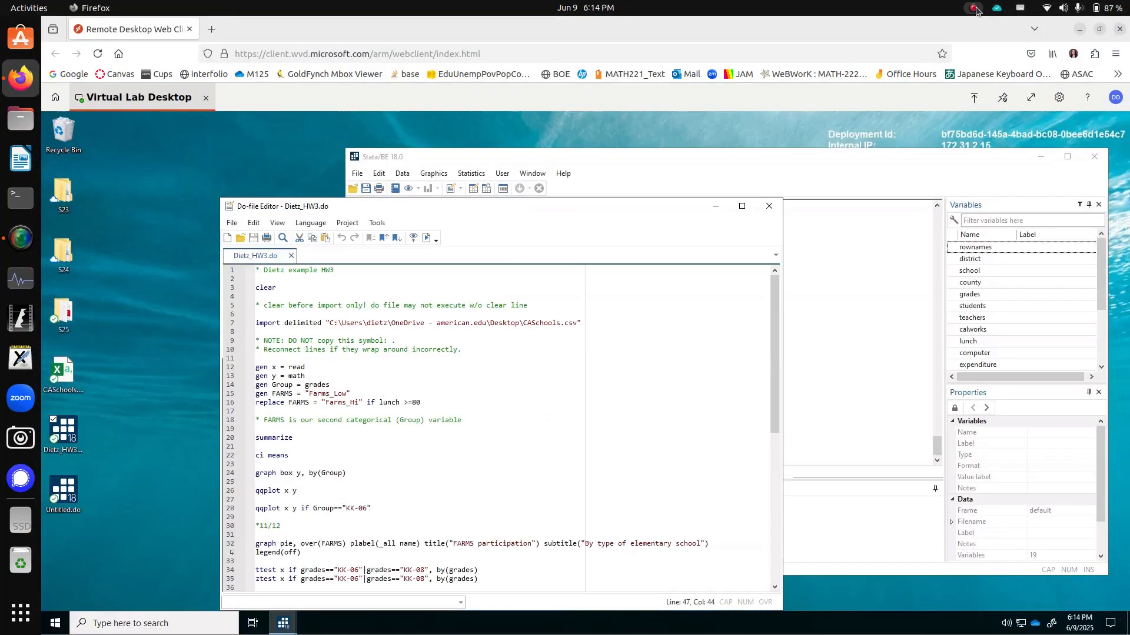
click(974, 8)
click(977, 34)
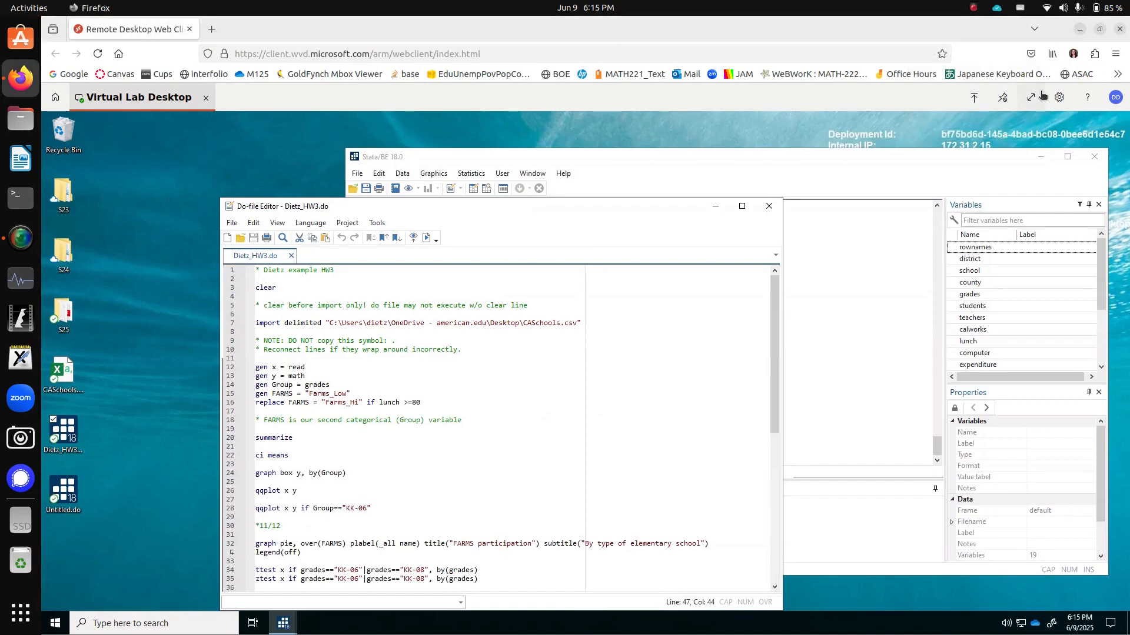
click(1033, 99)
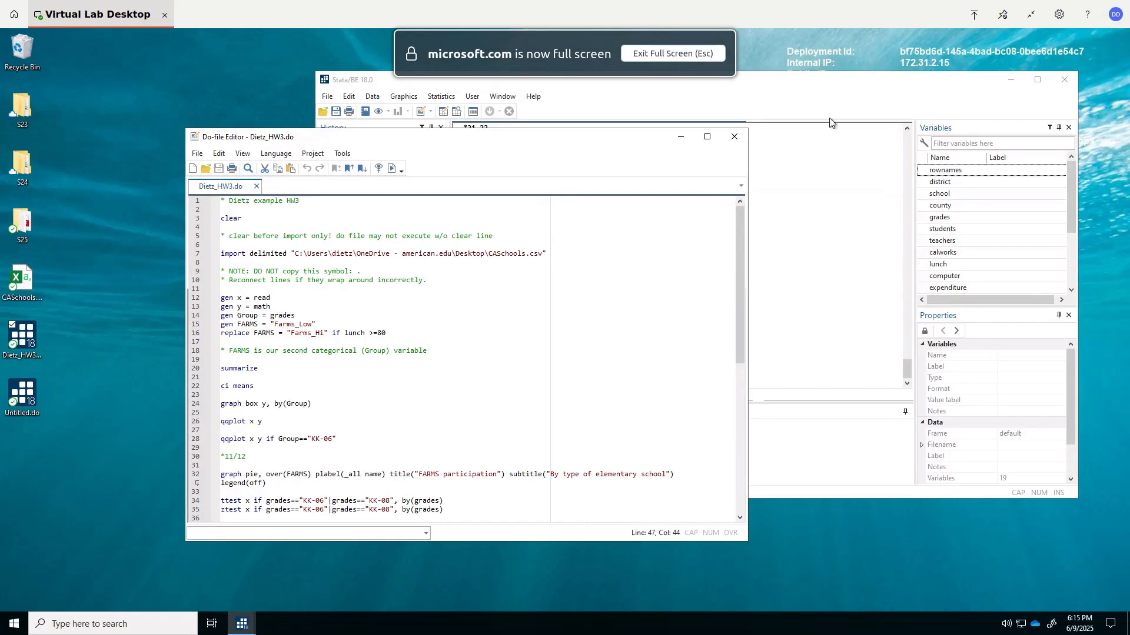
- Examine the generated x, y, Group and FARMS variables in the Data Editor's Browse mode, widening the FARMS column, and close the editor
drag(620, 147, 594, 390)
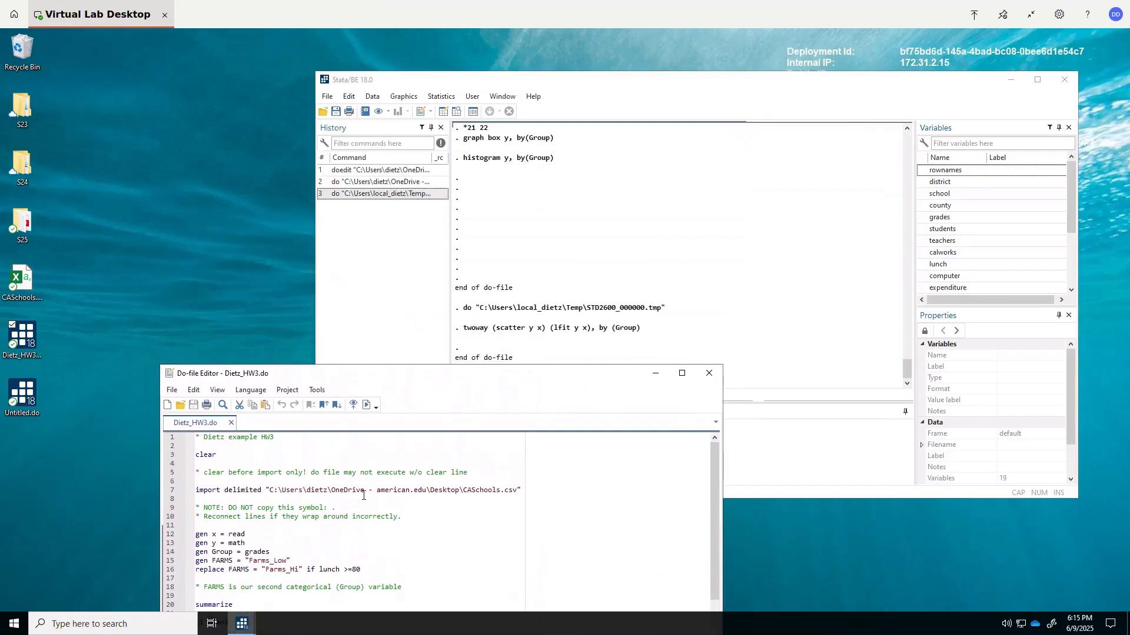
click(374, 98)
mouse_move(412, 125)
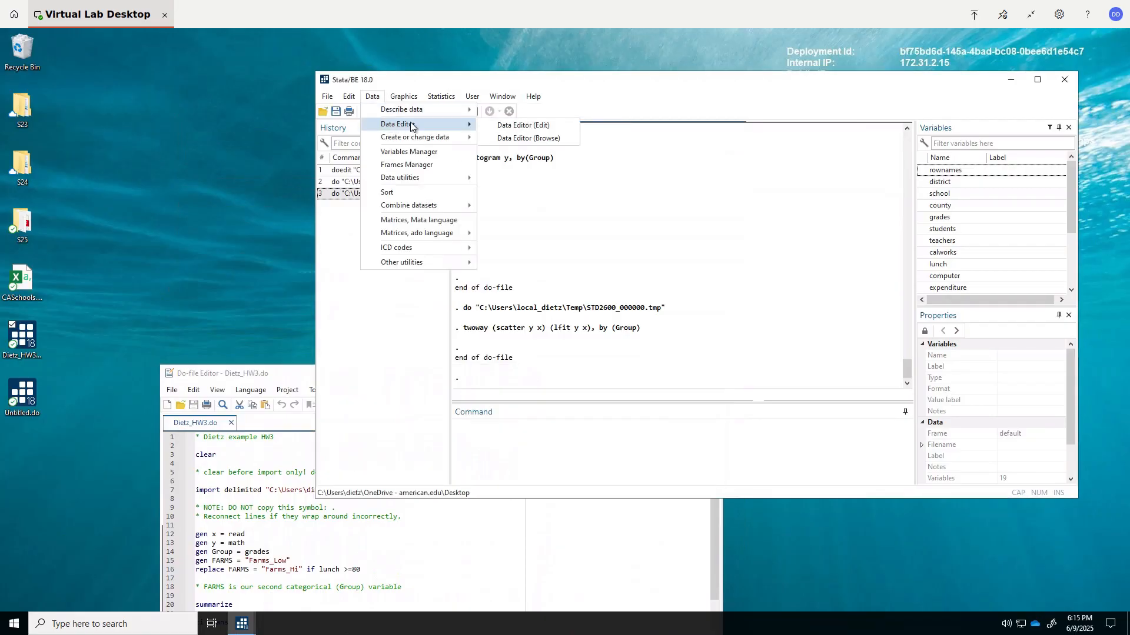
click(525, 140)
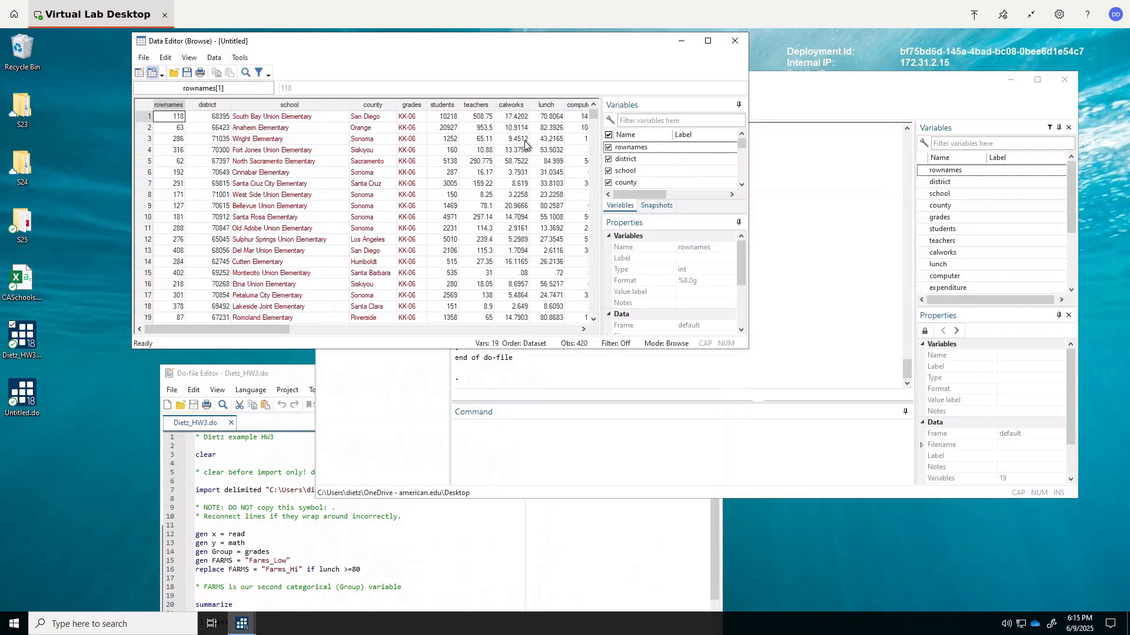
drag(256, 327, 398, 334)
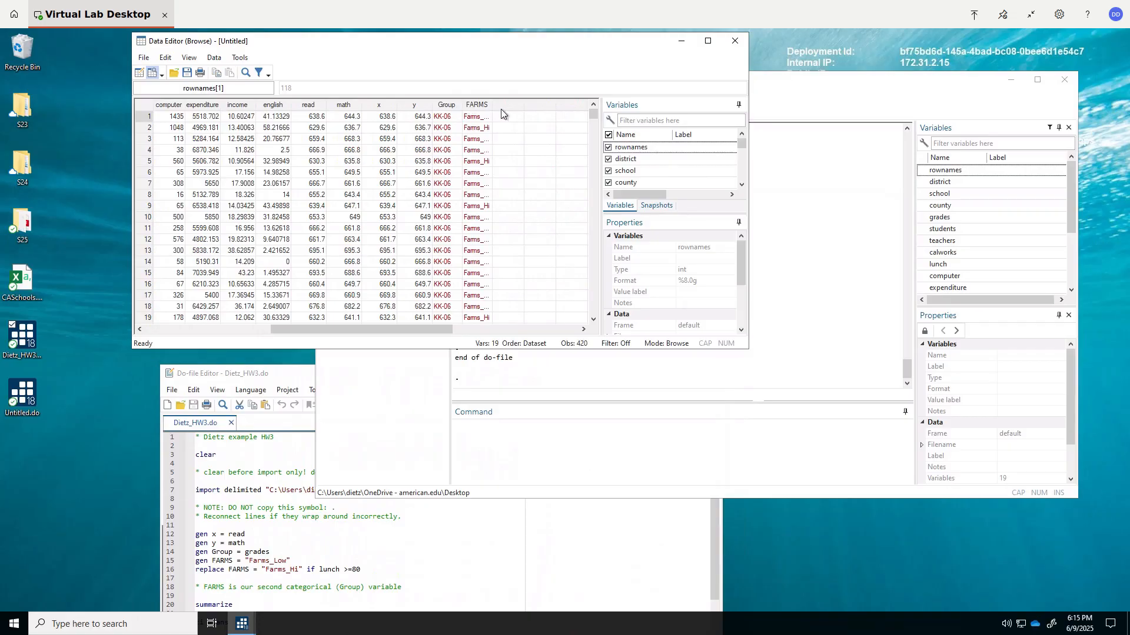
drag(492, 109, 530, 111)
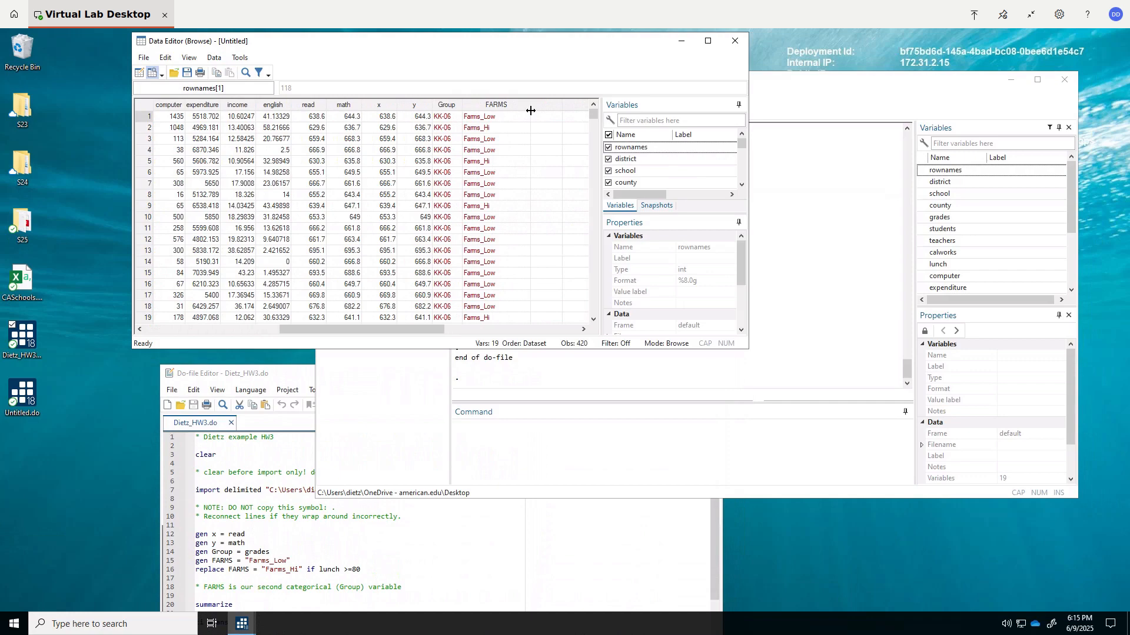
click(739, 45)
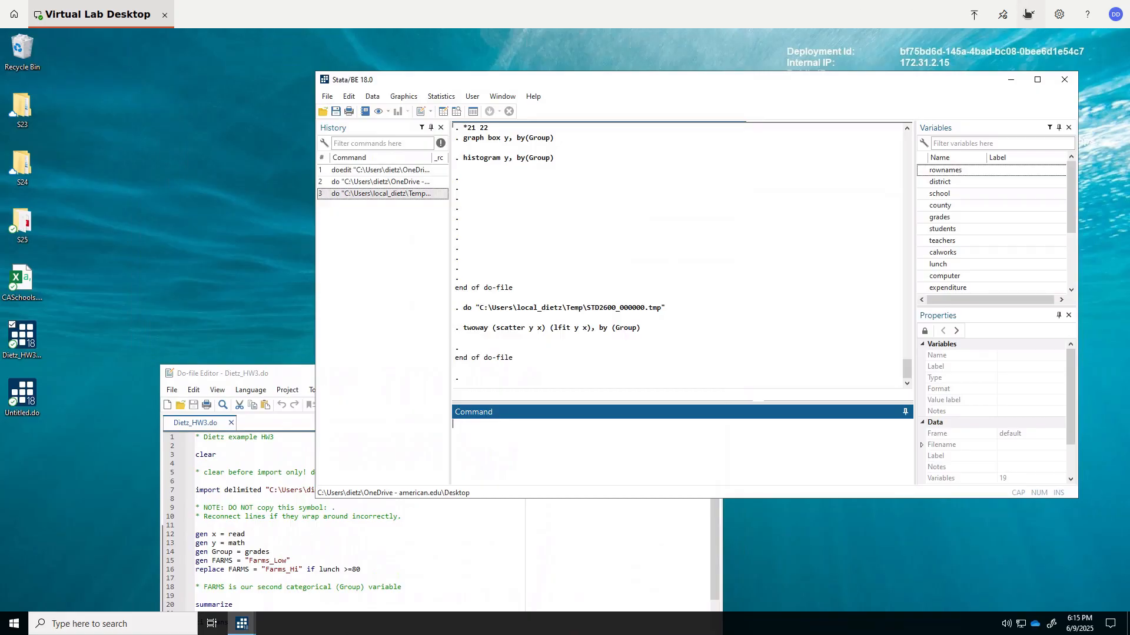
click(1031, 14)
click(974, 8)
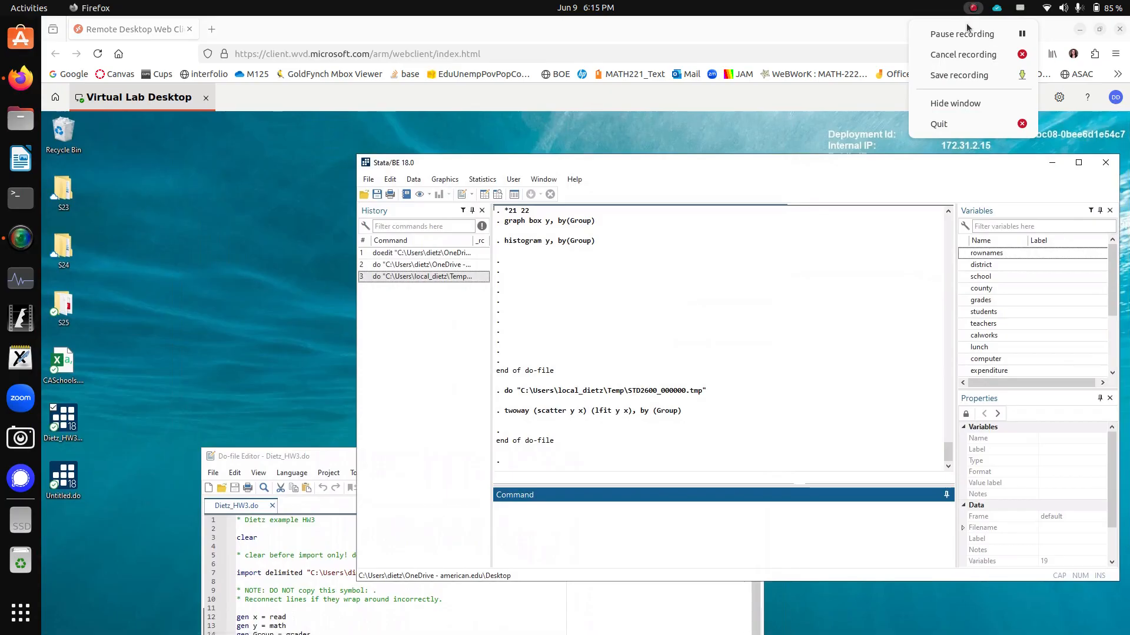
click(968, 31)
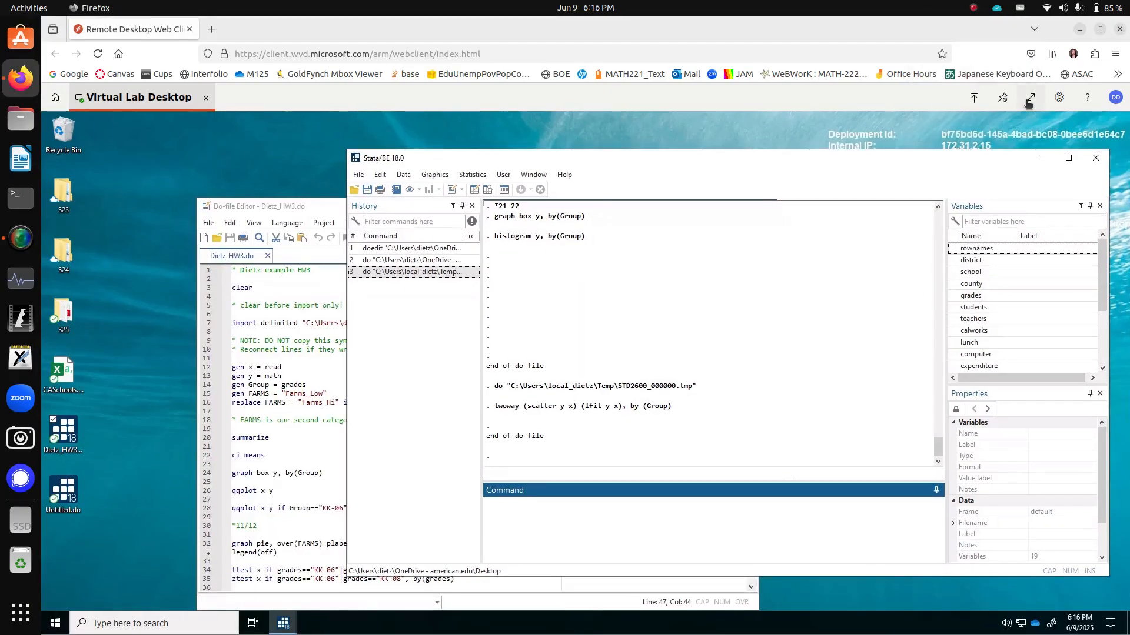
click(1028, 102)
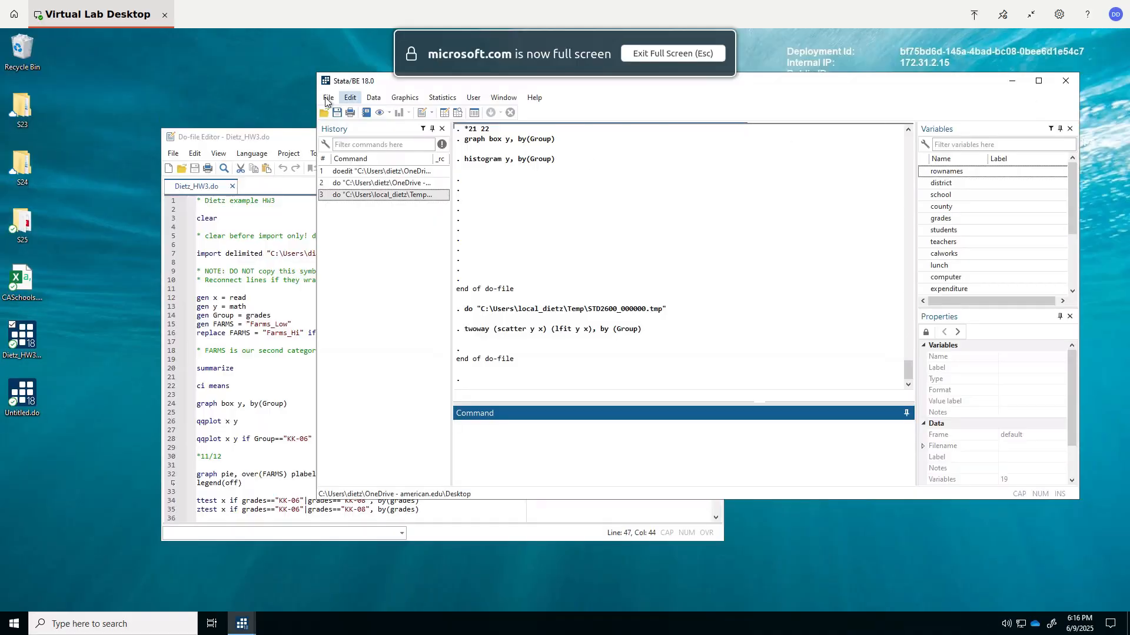
- Bring the HW3 do-file editor to the front, review the script, and close the editor
click(287, 139)
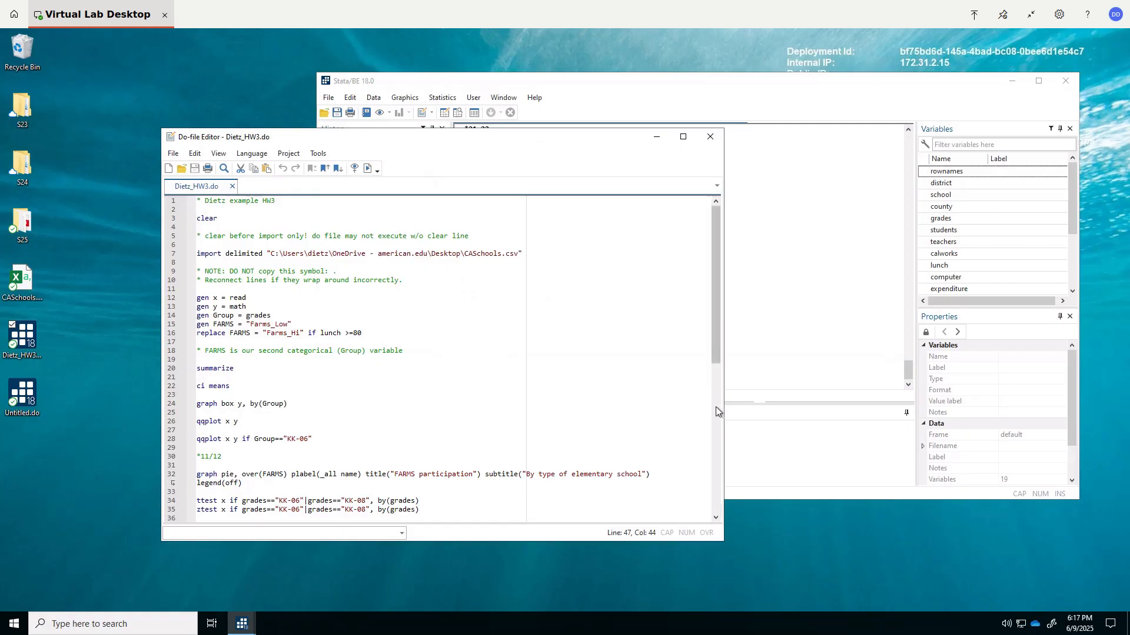
drag(720, 352, 718, 153)
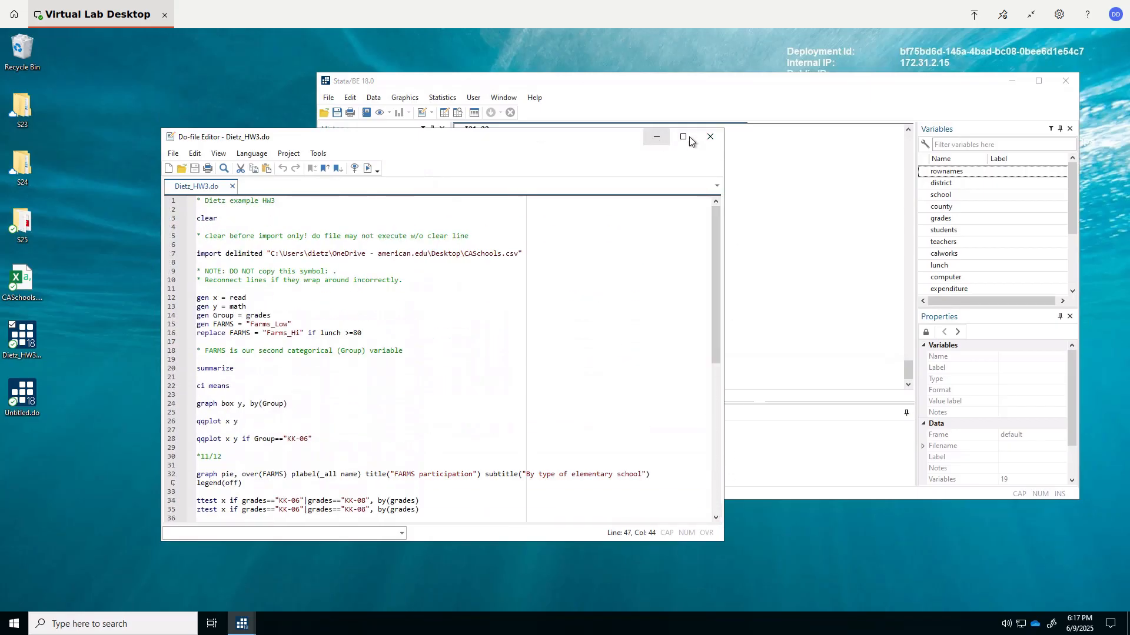
click(710, 137)
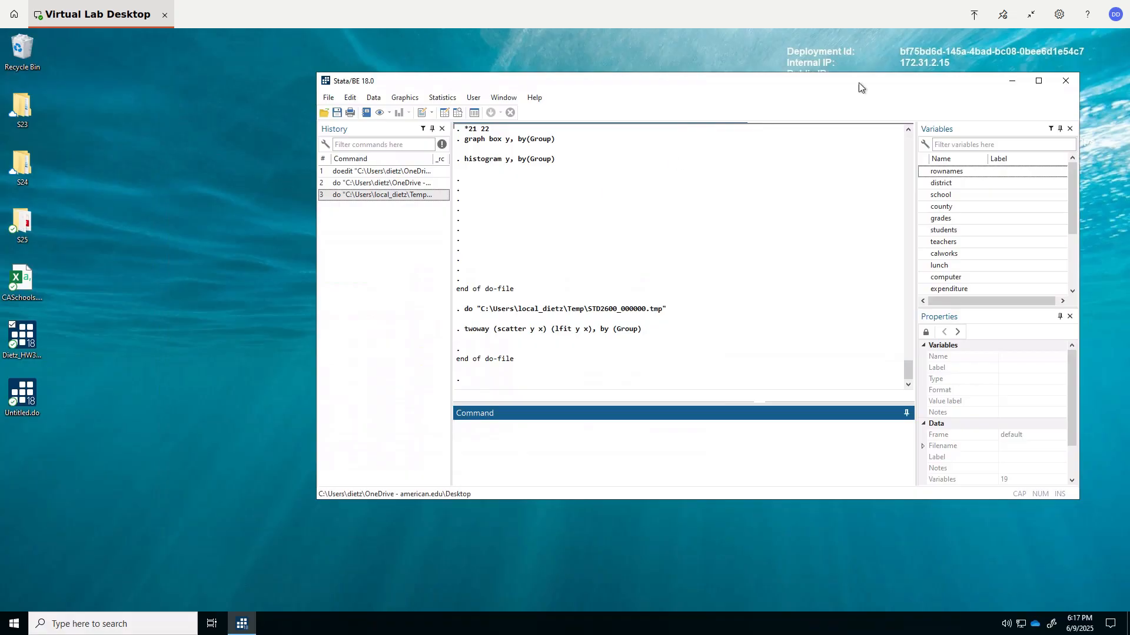
- Leave the remote desktop's full-screen view, search the web for "qqplot stata" in a new Firefox tab, and open Stata's diagnostic plots manual PDF
click(1030, 16)
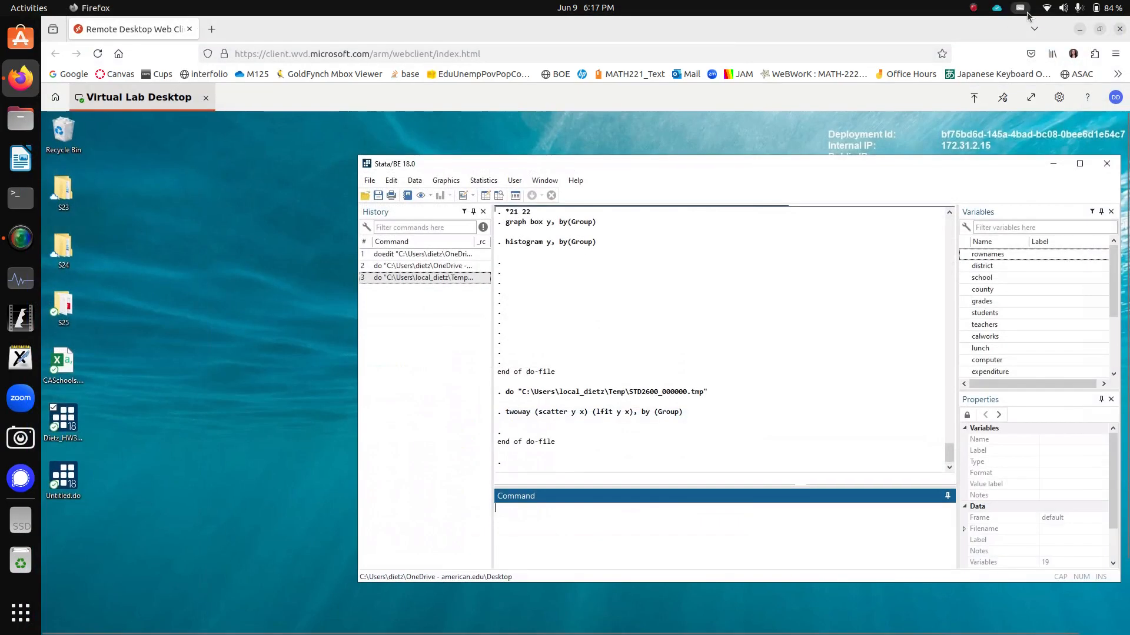
click(212, 30)
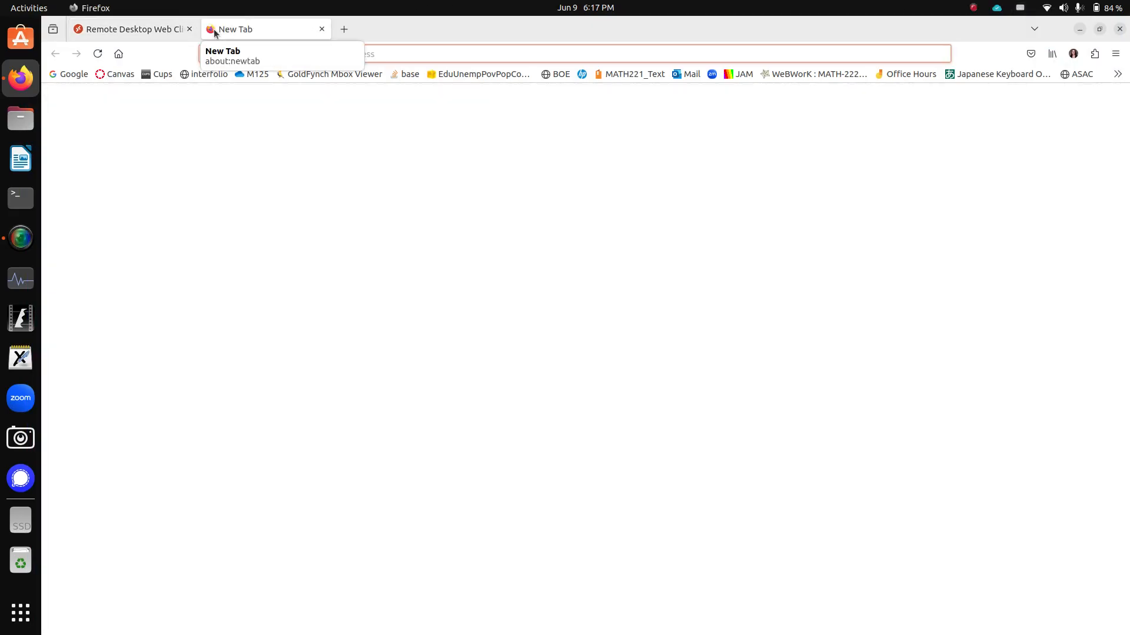
text(qqplot)
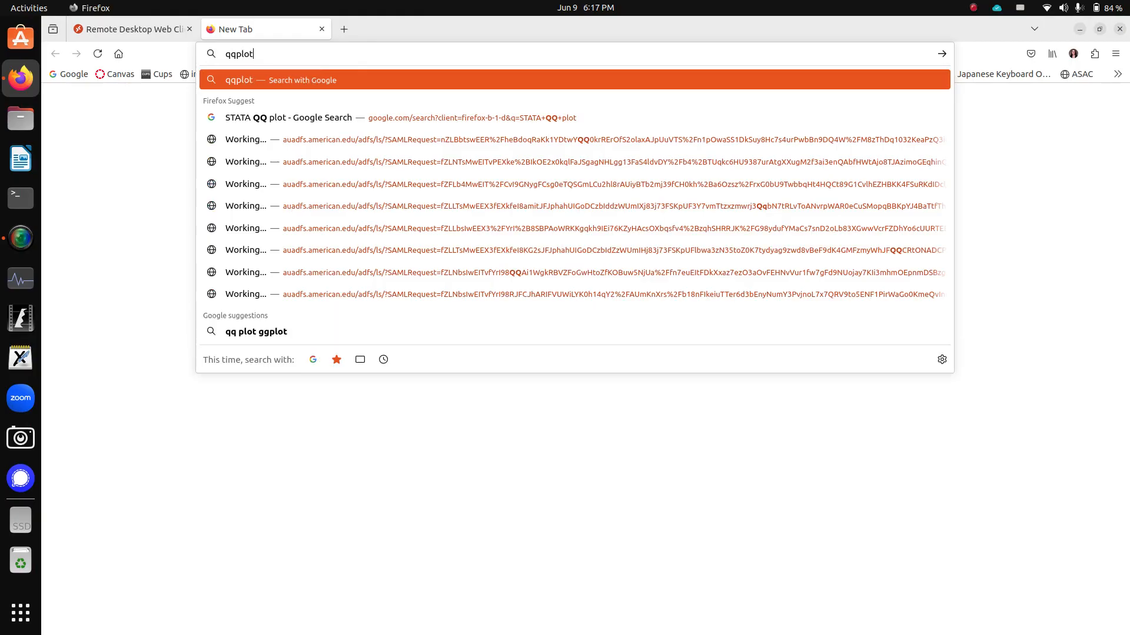
text( statat)
key(Return)
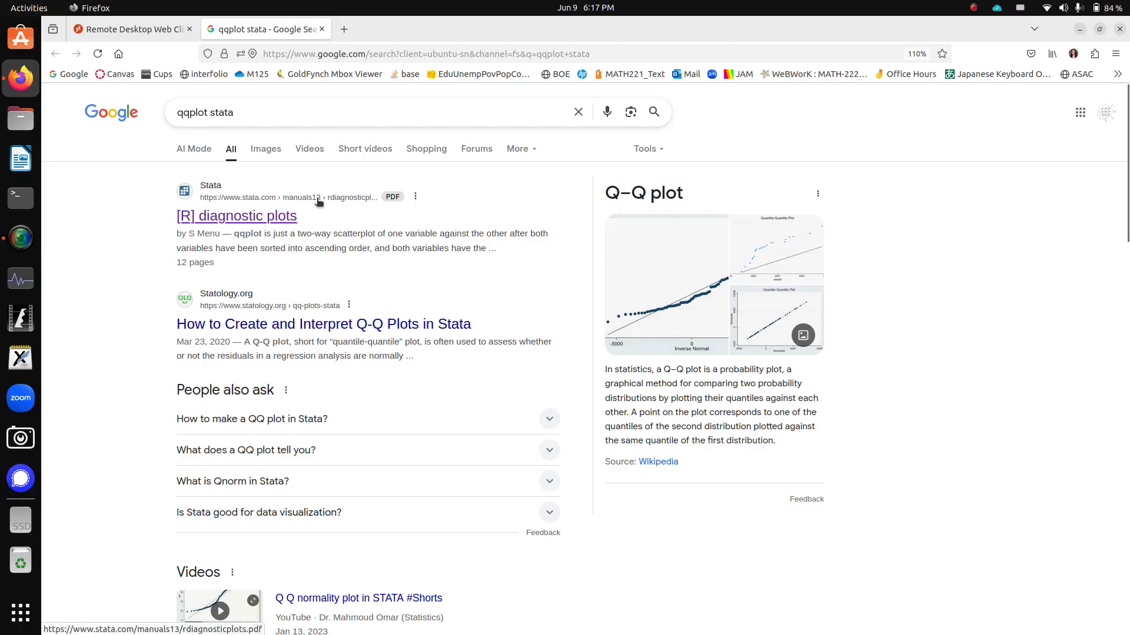
click(244, 222)
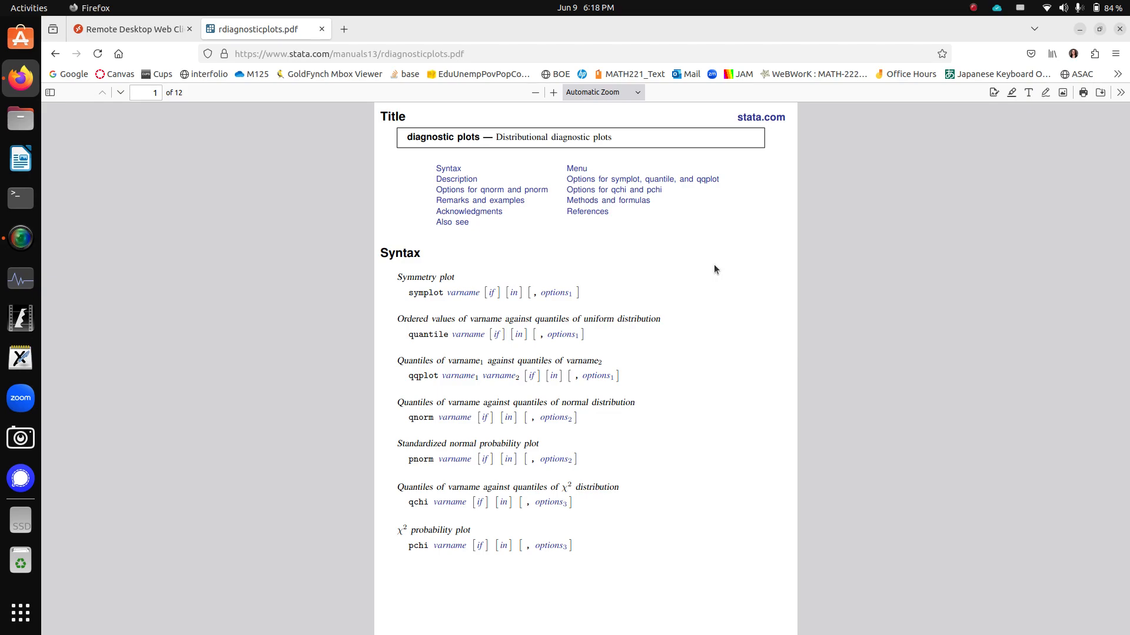
click(974, 8)
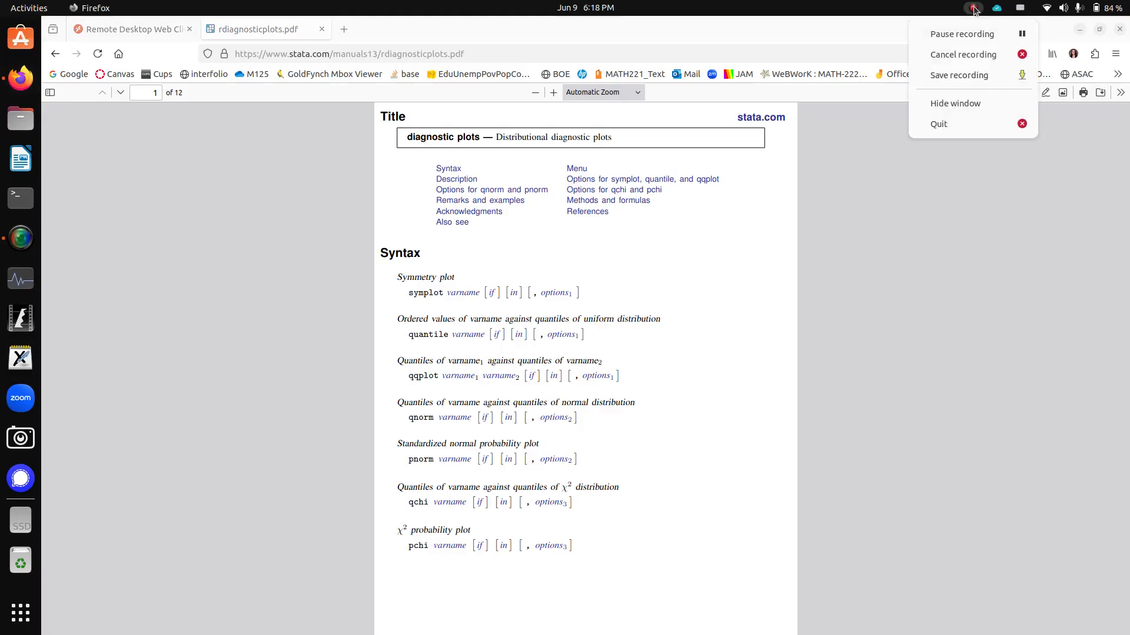